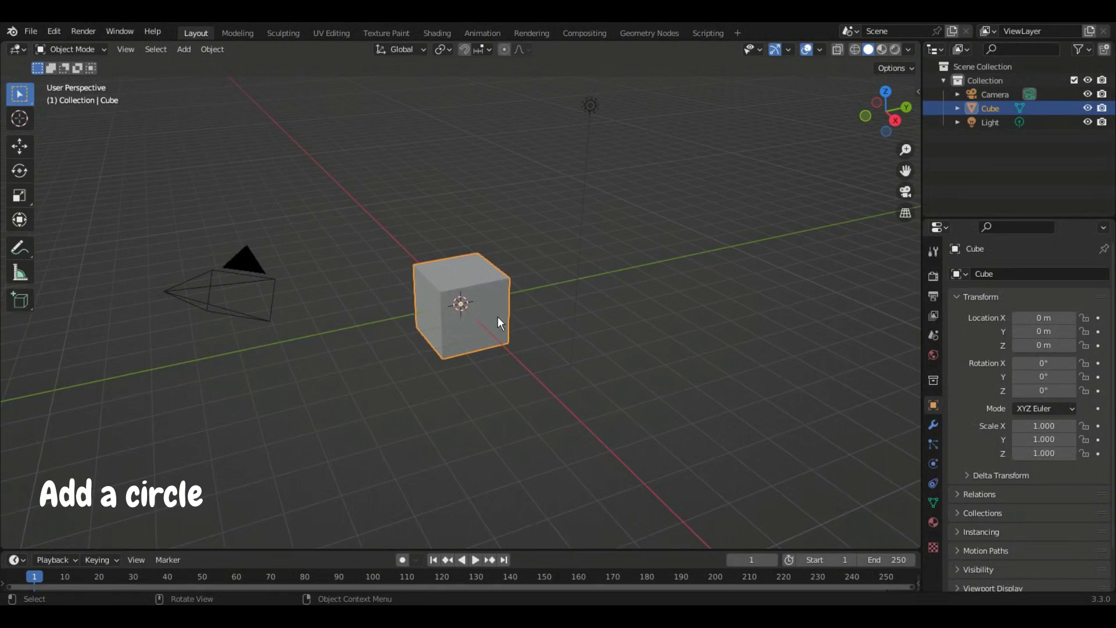
- Delete the default cube and add a Mesh > Circle at the scene origin
right_click(498, 316)
click(464, 318)
click(184, 49)
mouse_move(228, 65)
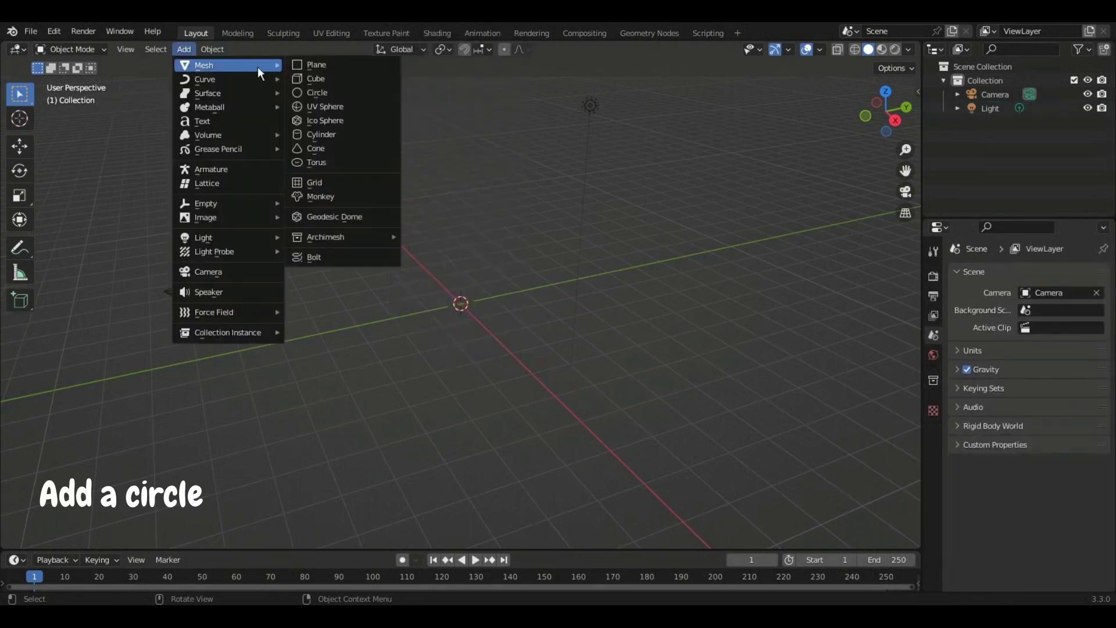
click(340, 93)
- In Top view, fill the circle with a face in Edit Mode and enable wireframe
click(885, 92)
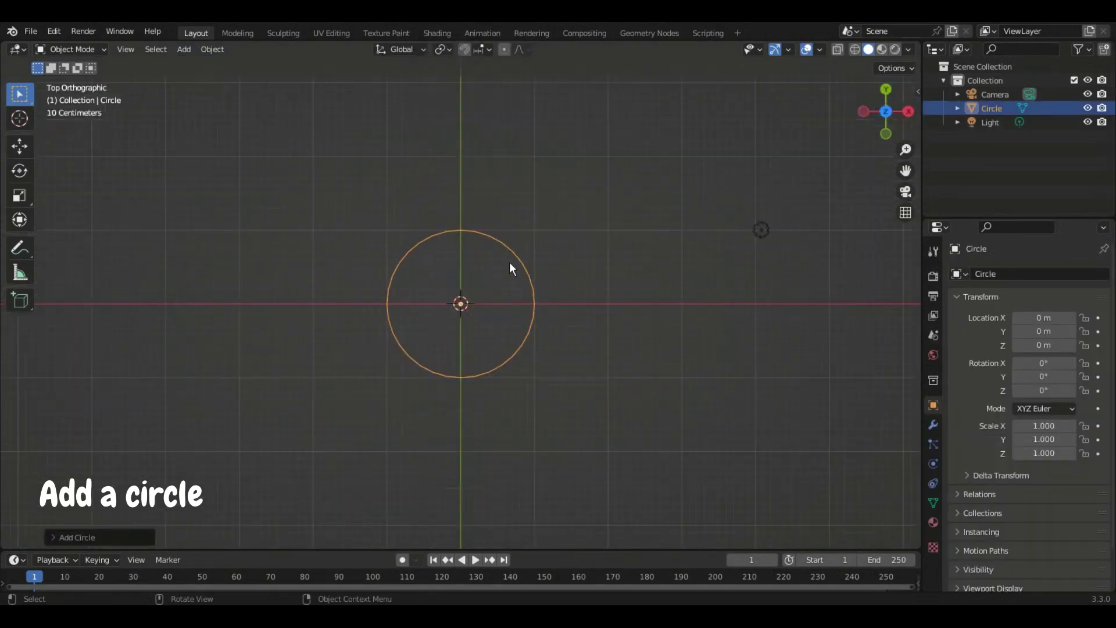
key(Tab)
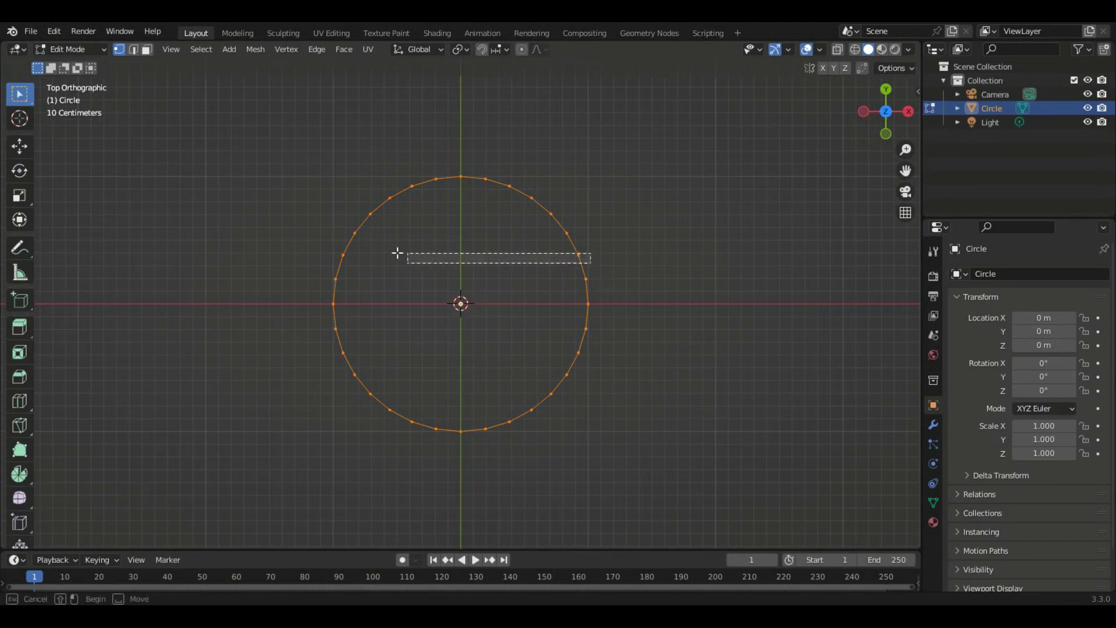
key(f)
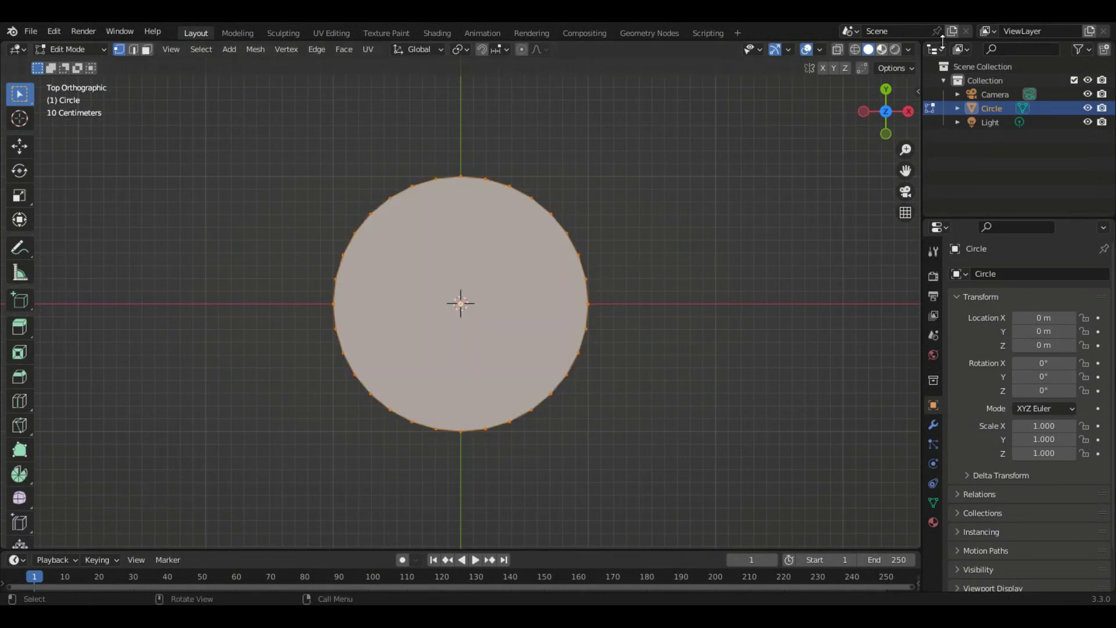
click(856, 50)
- Join vertex pairs with J to cut two horizontal and two vertical edges across the face
drag(598, 257, 342, 242)
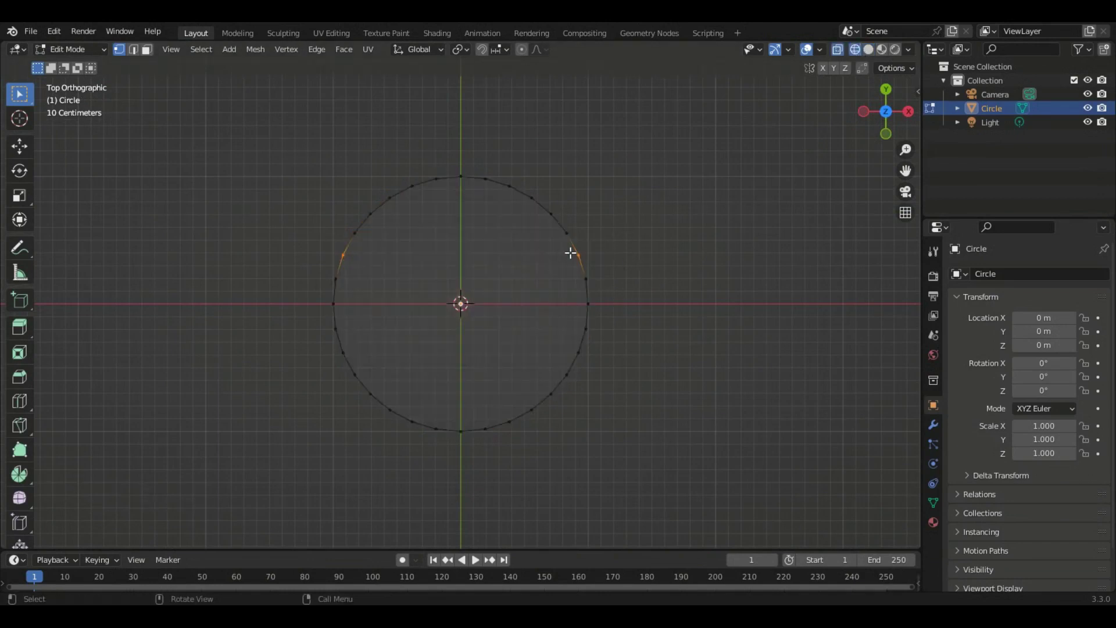
key(j)
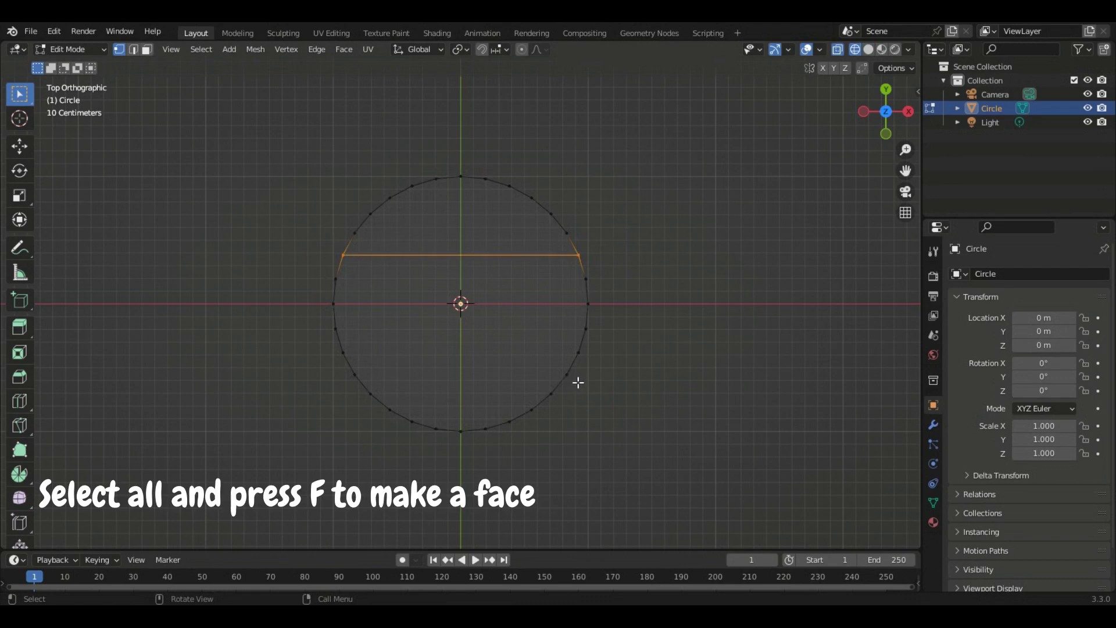
drag(593, 359, 332, 333)
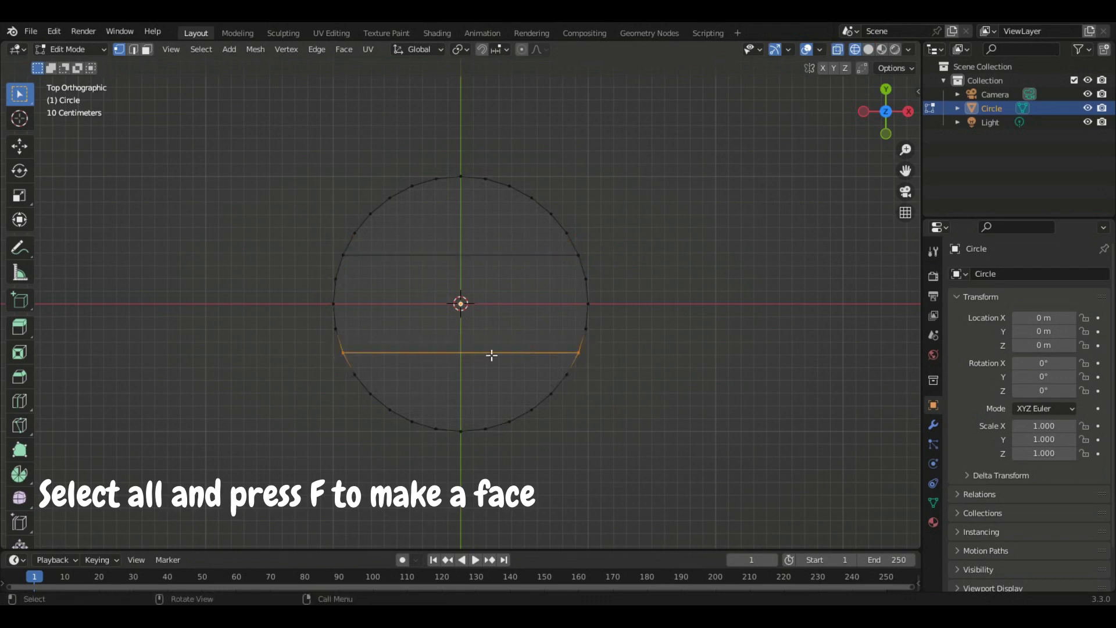
drag(421, 436, 404, 169)
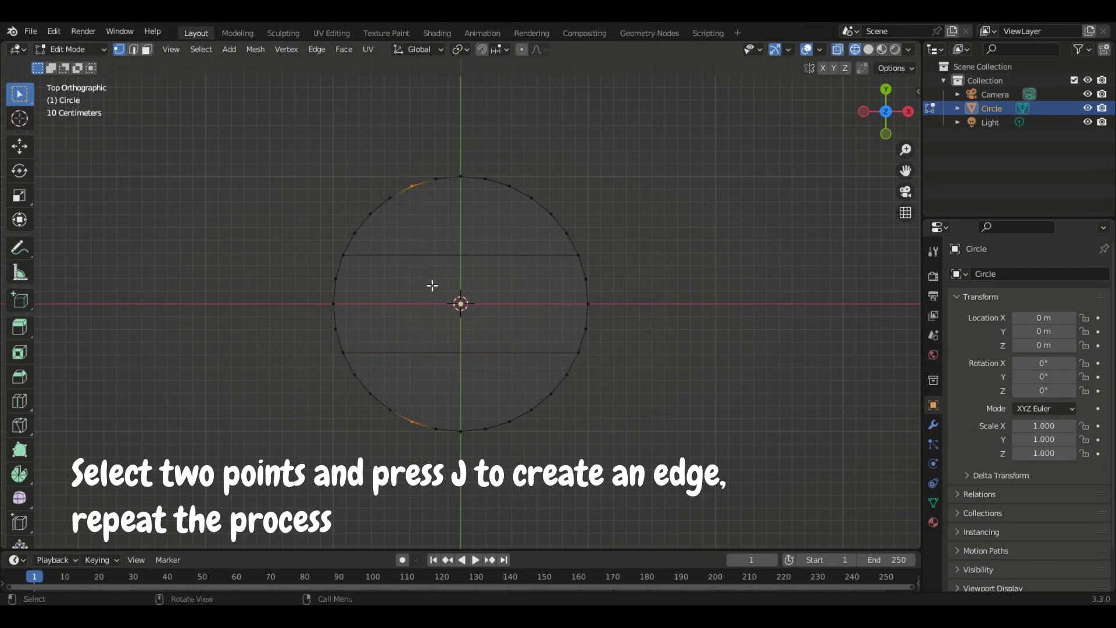
key(j)
drag(516, 425, 490, 172)
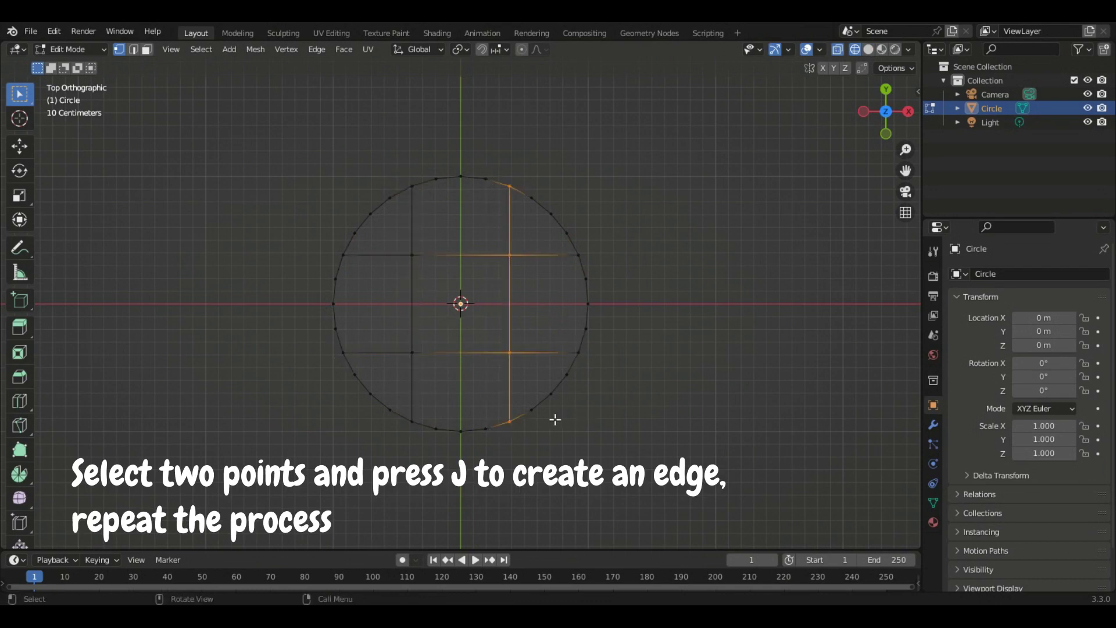
middle_drag(555, 419, 492, 299)
- Extrude the whole circle upward along Z and return to Object Mode
key(a)
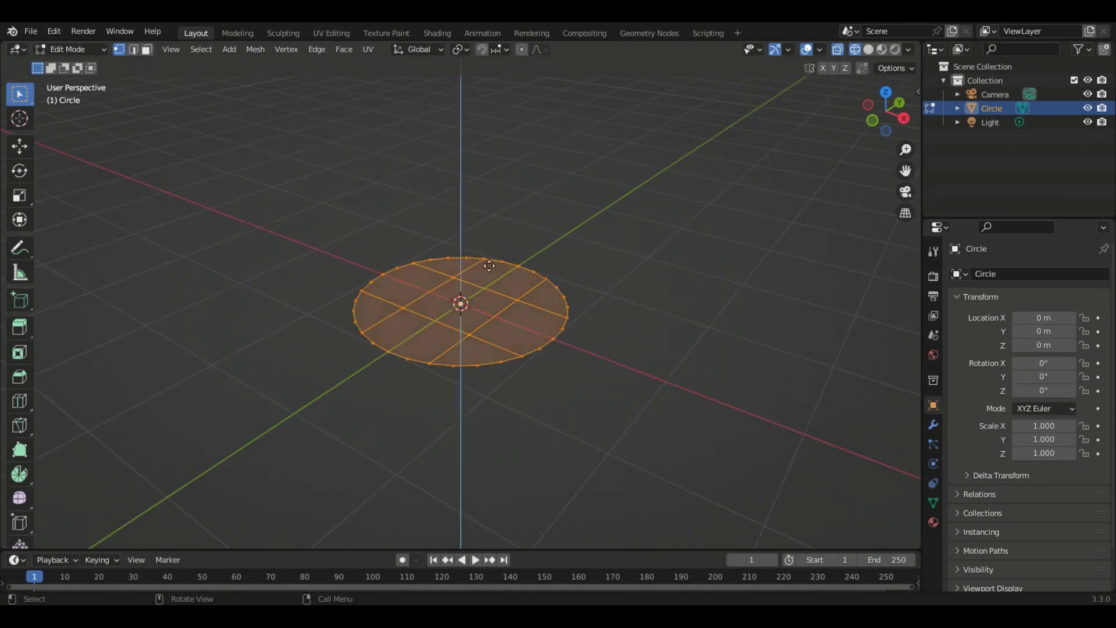
key(e)
click(852, 106)
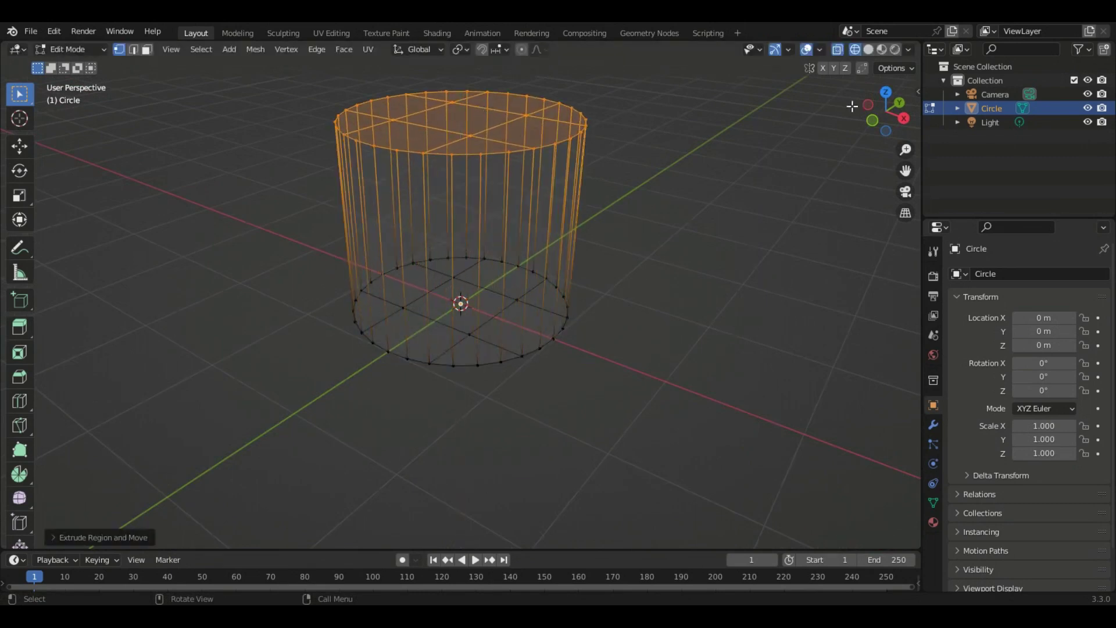
key(Tab)
- Set the cylinder's Z dimension to 2 m in the N panel and check it from side and top
key(n)
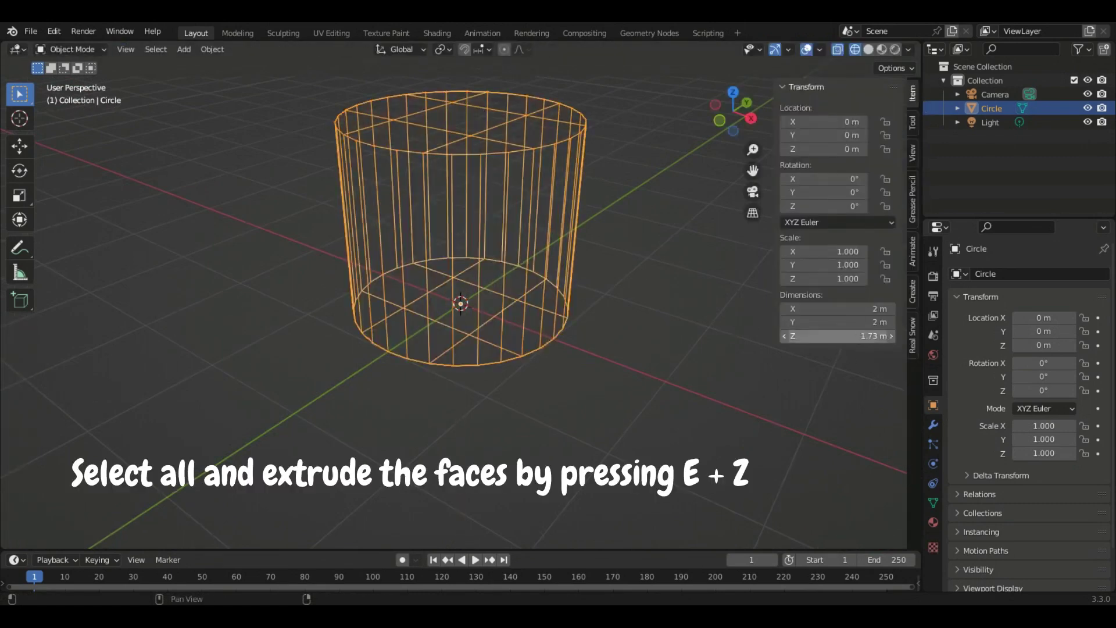
double_click(837, 336)
text(2)
key(Return)
middle_drag(773, 267, 744, 152)
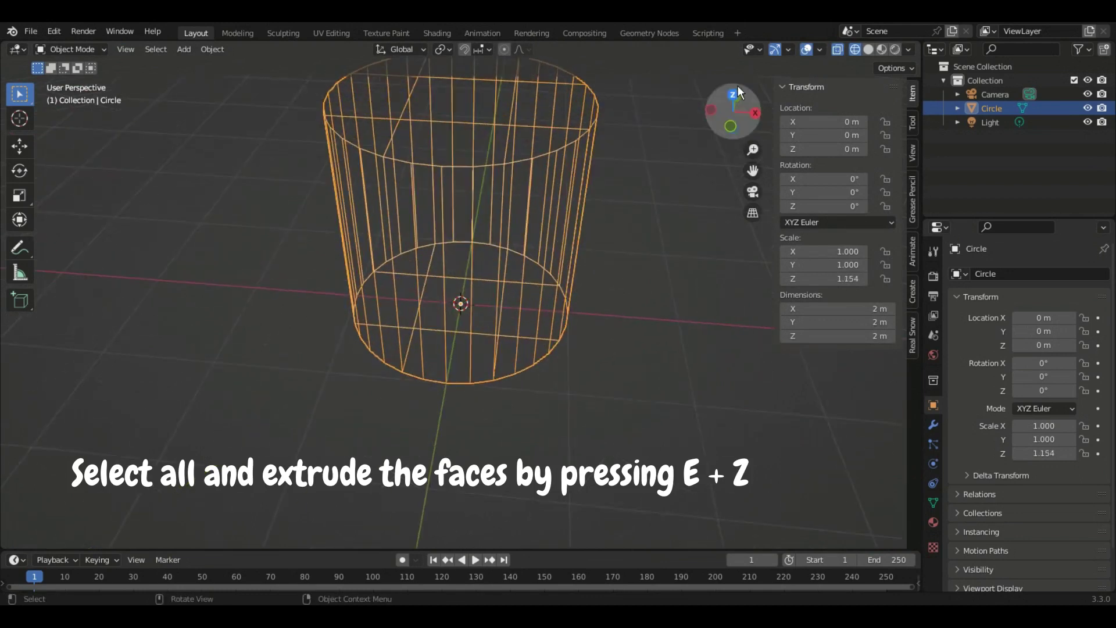
click(730, 126)
click(732, 89)
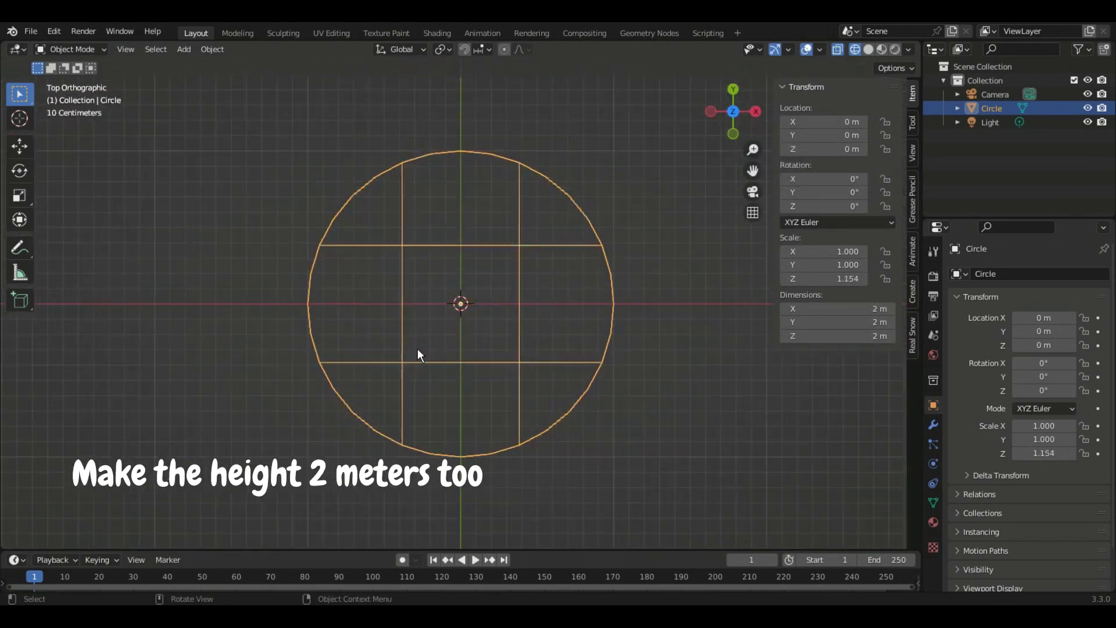
scroll(456, 360, down, 1)
scroll(468, 363, up, 2)
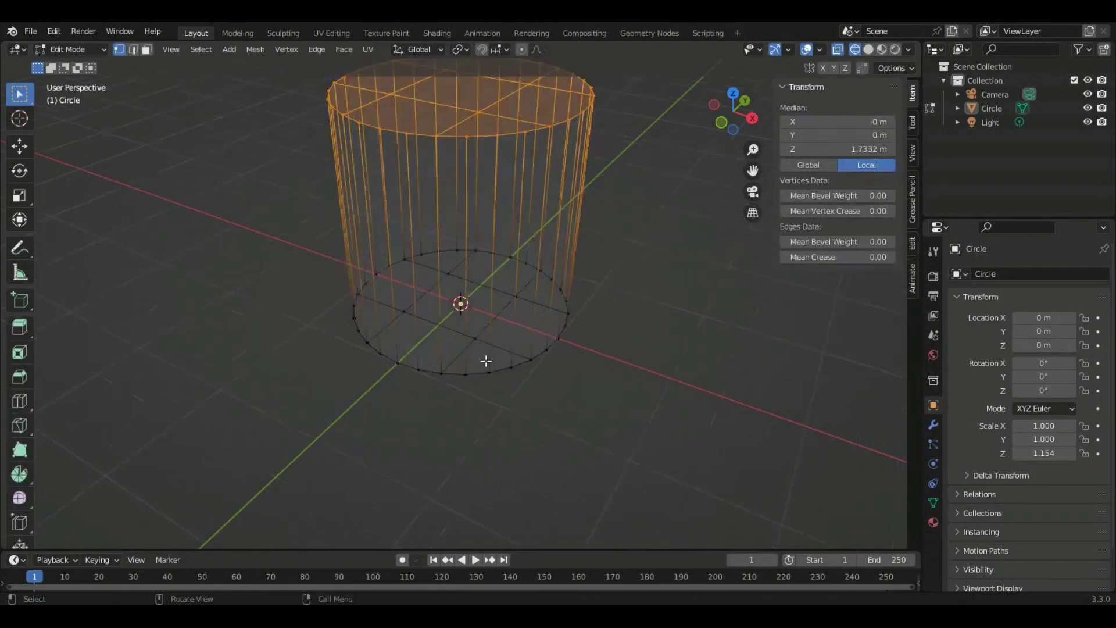
scroll(465, 262, down, 1)
- In Front view, add a loop cut around the cylinder's side with two cuts
click(722, 123)
click(19, 400)
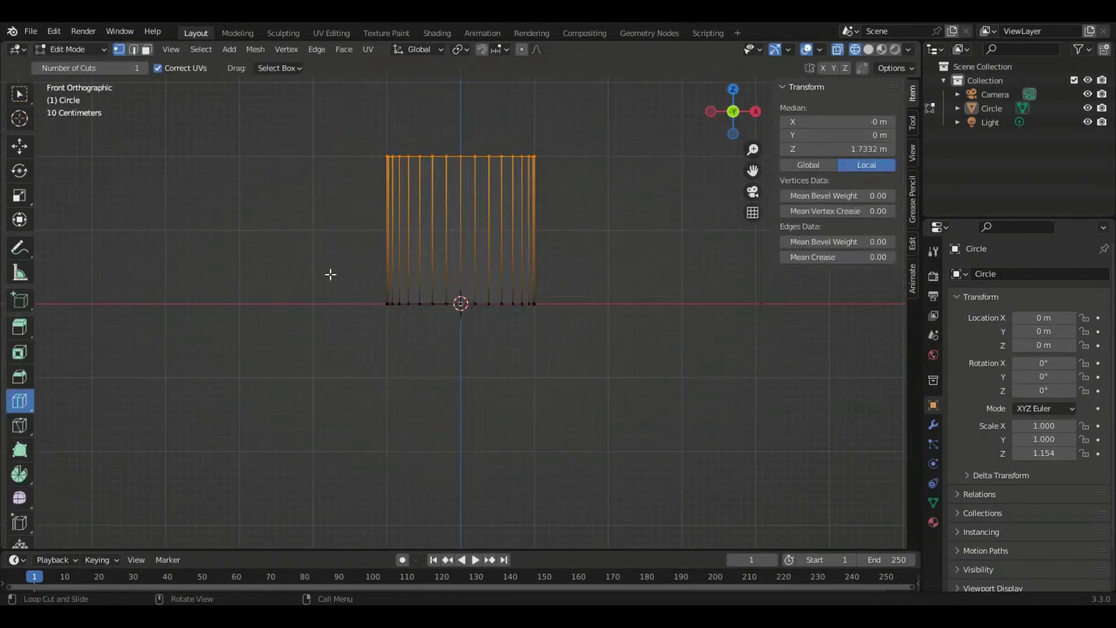
click(359, 235)
click(134, 539)
click(192, 427)
text(3)
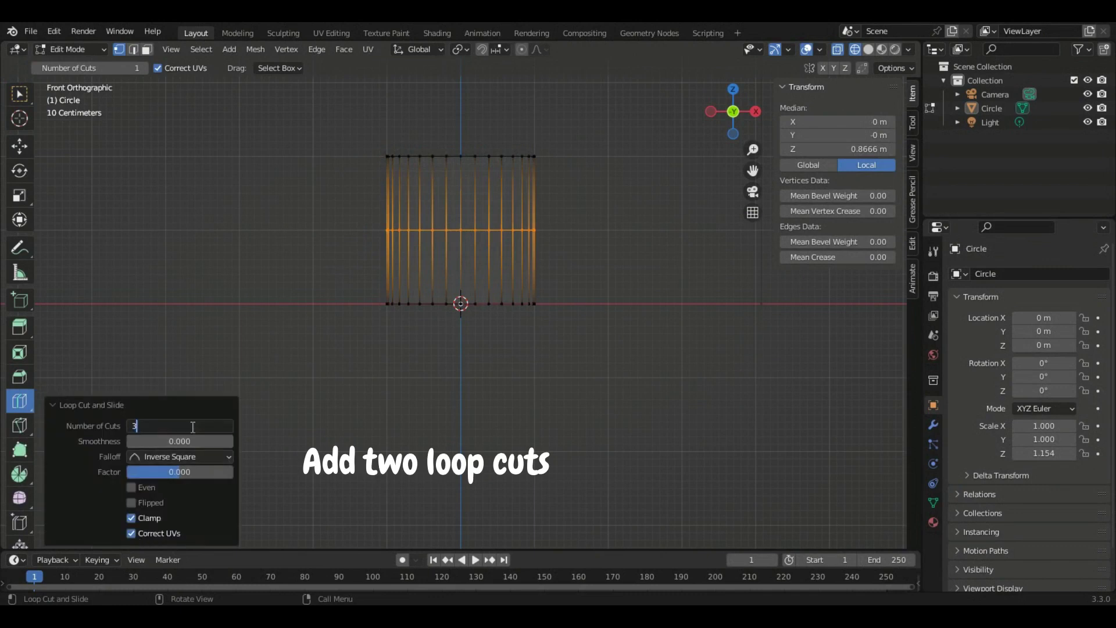
key(Return)
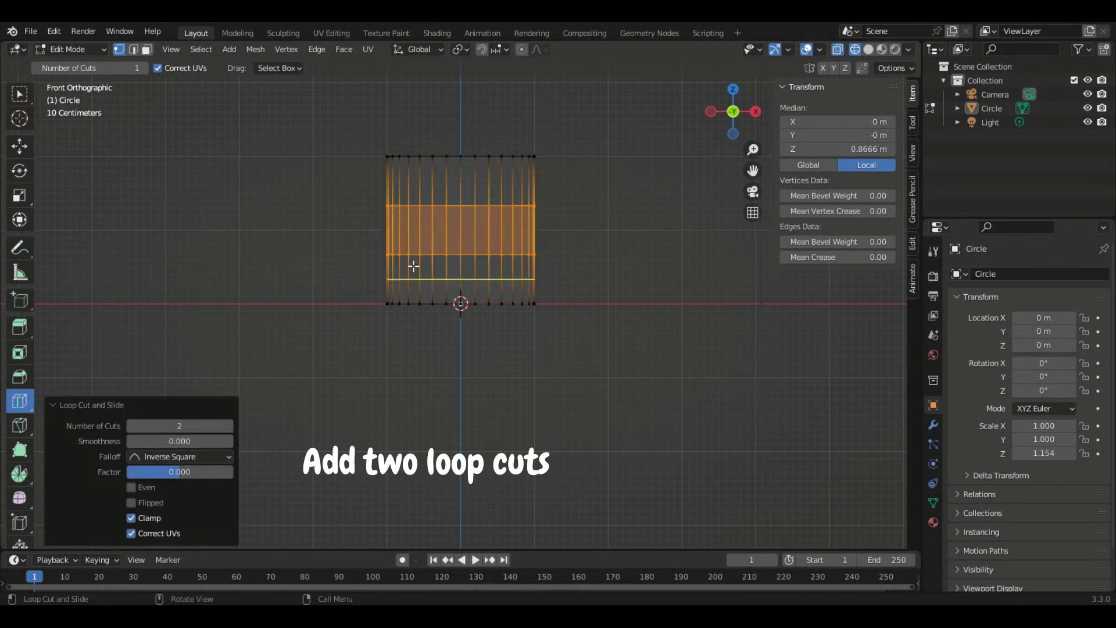
- Return to the select tool, clear the mesh selection and look down from the top
scroll(523, 232, up, 3)
key(w)
key(KP_Decimal)
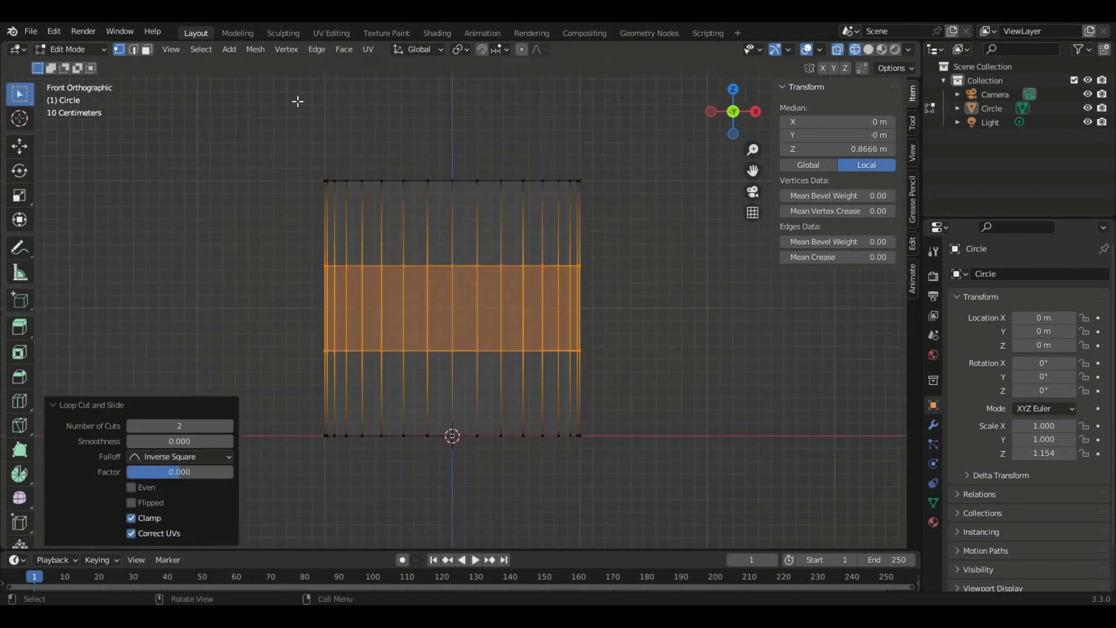
click(138, 54)
click(650, 170)
- From Top view, Shift-select the inner grid line edges and their horizontal edges
key(KP_7)
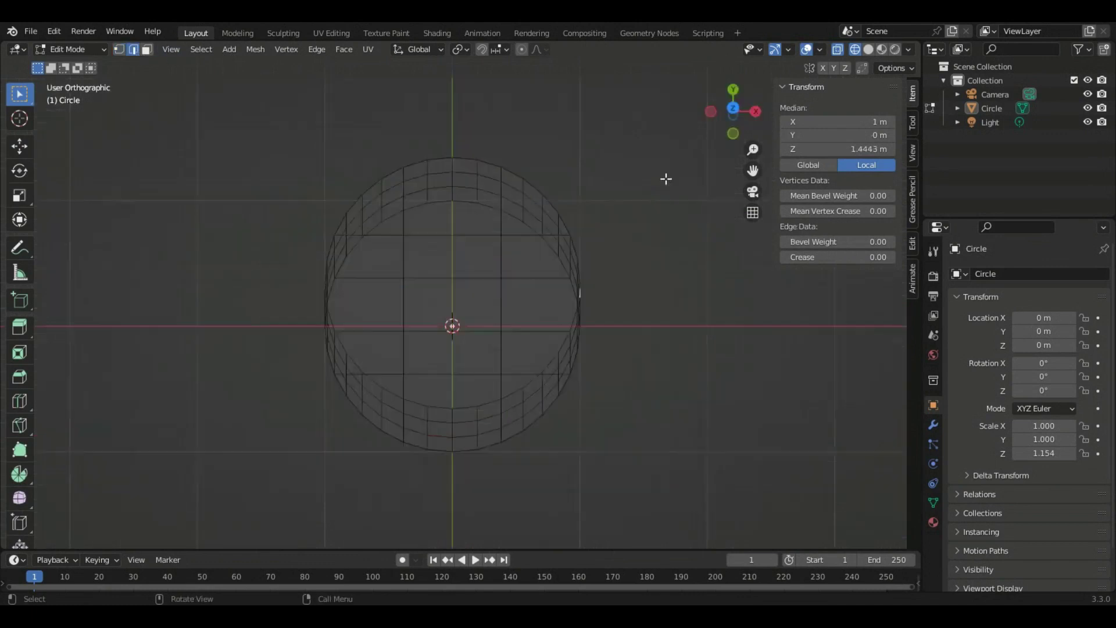
click(501, 386)
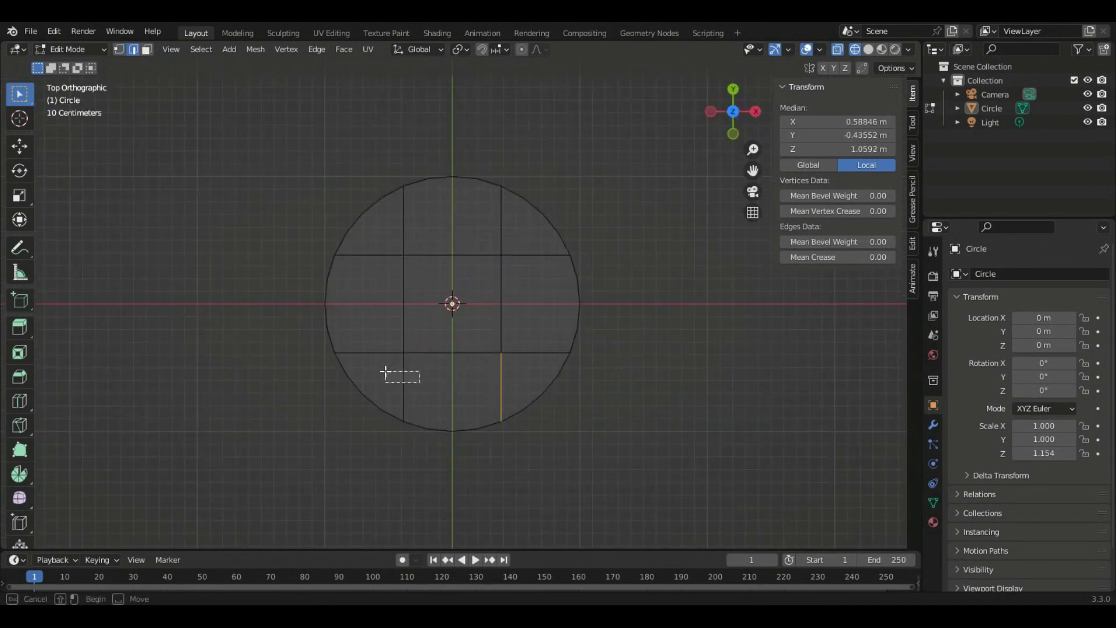
shift+click(403, 375)
shift+click(418, 275)
shift+click(411, 224)
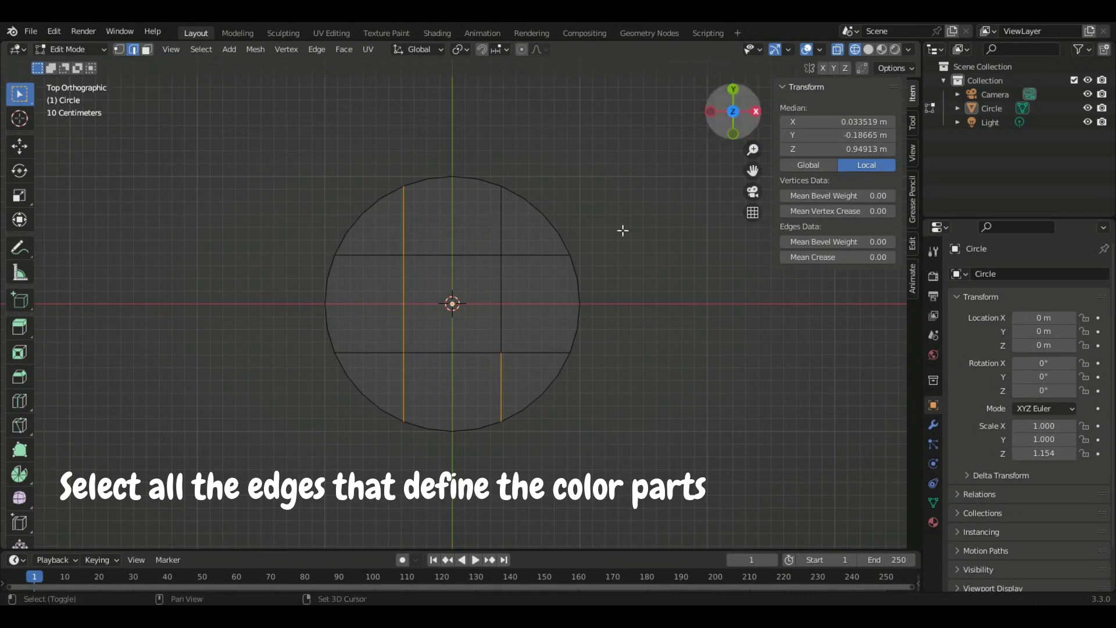
shift+click(507, 227)
shift+click(538, 359)
shift+click(531, 253)
shift+click(358, 348)
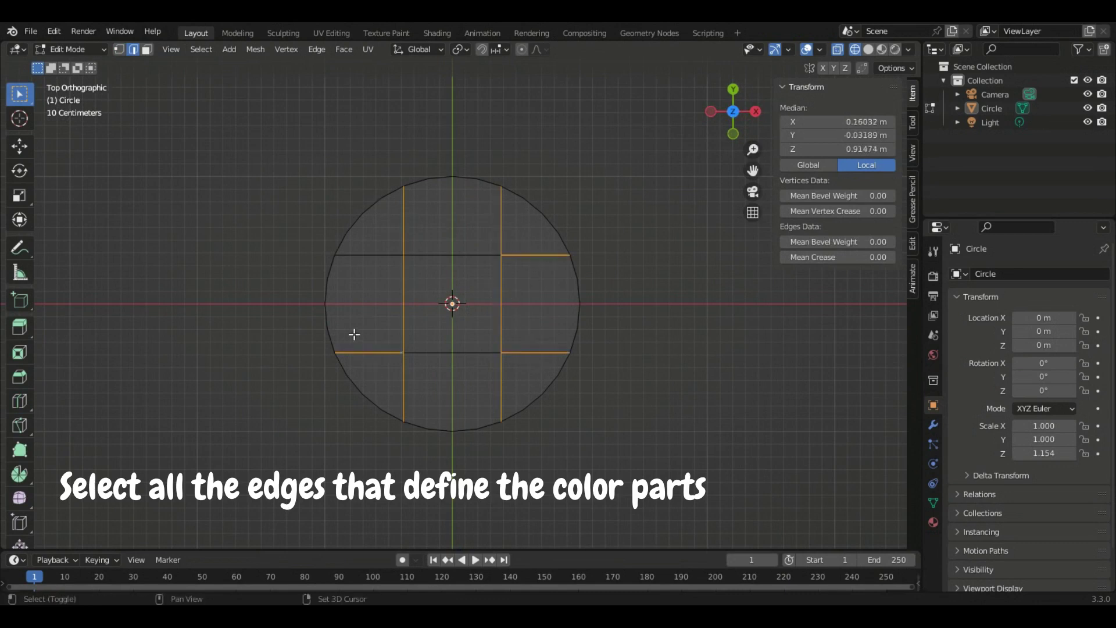
shift+click(428, 350)
shift+click(424, 256)
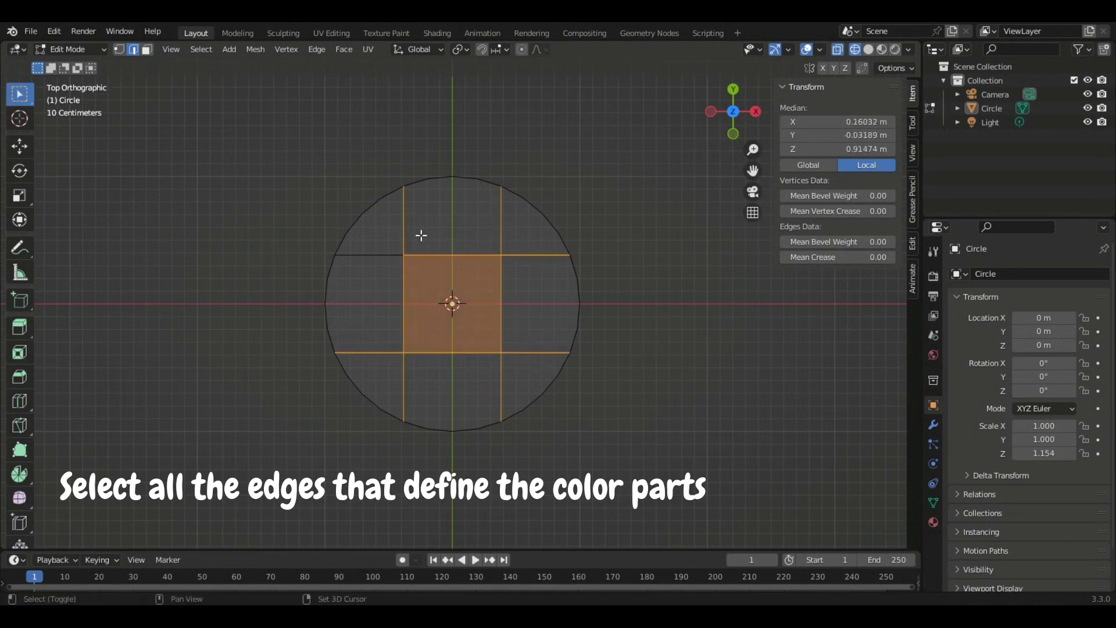
- In a tilted view, add the vertical side edge segments of the inner planes to the selection
click(739, 132)
mouse_move(683, 194)
middle_down()
mouse_move(585, 269)
mouse_move(529, 261)
middle_up()
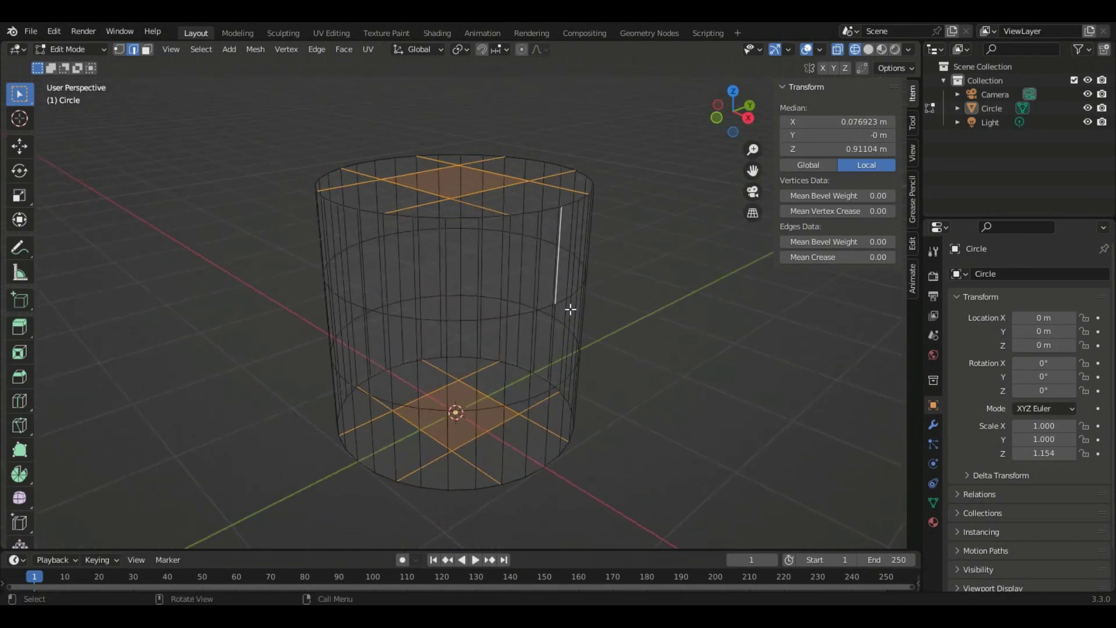
click(748, 117)
mouse_move(522, 208)
middle_down()
mouse_move(481, 227)
mouse_move(489, 234)
mouse_move(459, 256)
mouse_move(442, 247)
middle_up()
shift+click(414, 308)
scroll(483, 249, down, 3)
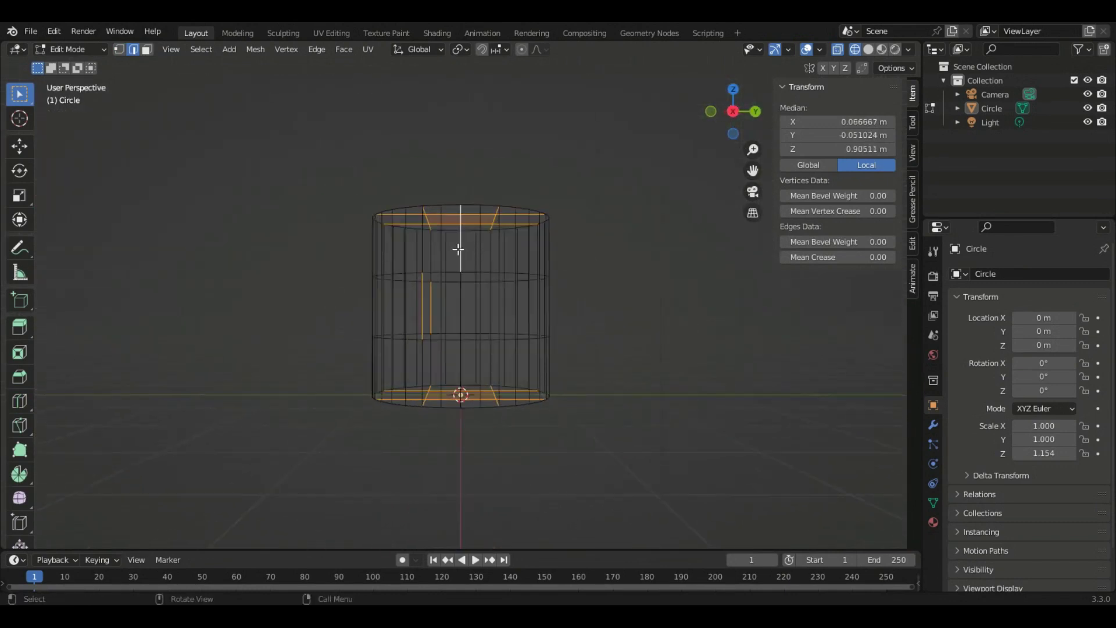
key(b)
drag(422, 239, 437, 356)
middle_drag(433, 352, 506, 281)
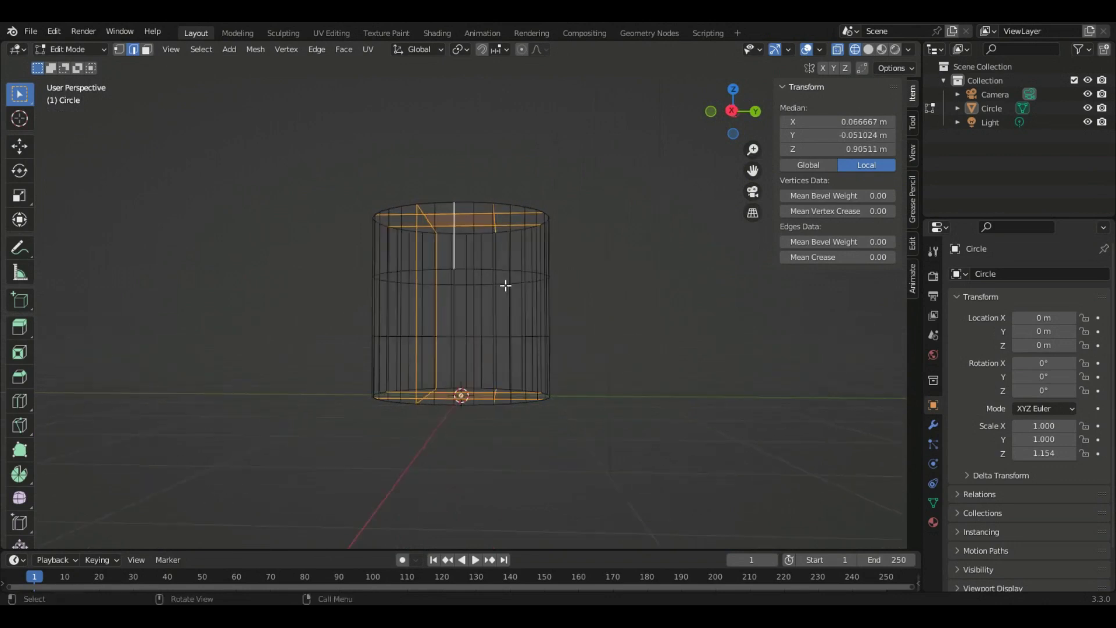
shift+click(494, 250)
shift+click(496, 323)
shift+click(495, 356)
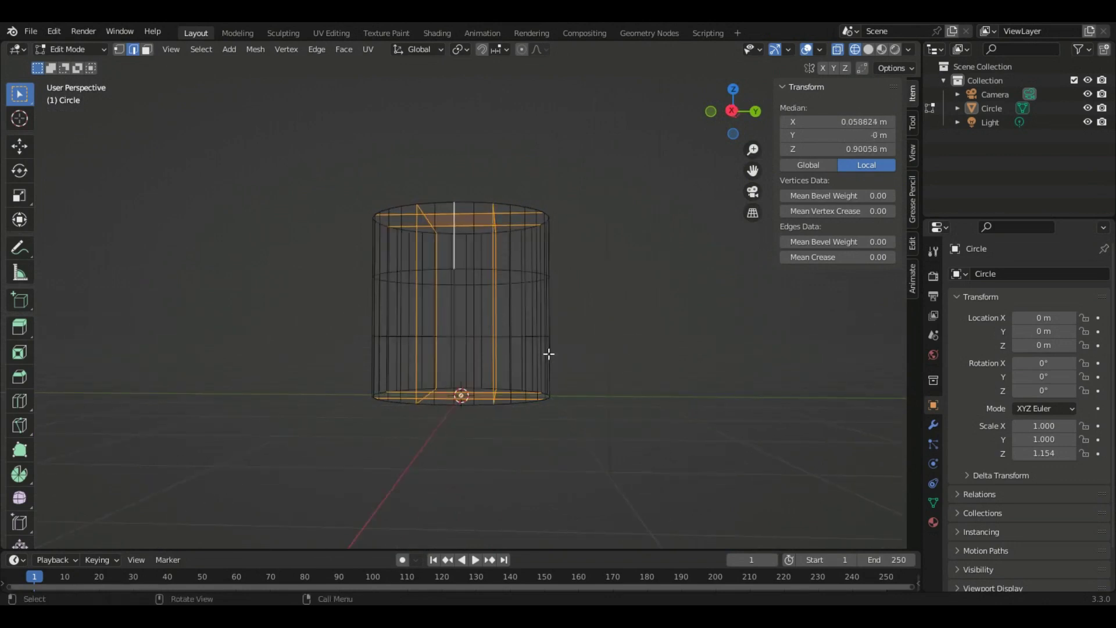
- Add the remaining middle and right inner edge segments, orbiting to reach hidden ones
mouse_move(496, 357)
middle_down()
mouse_move(430, 368)
mouse_move(401, 354)
mouse_move(436, 312)
middle_up()
shift+click(435, 313)
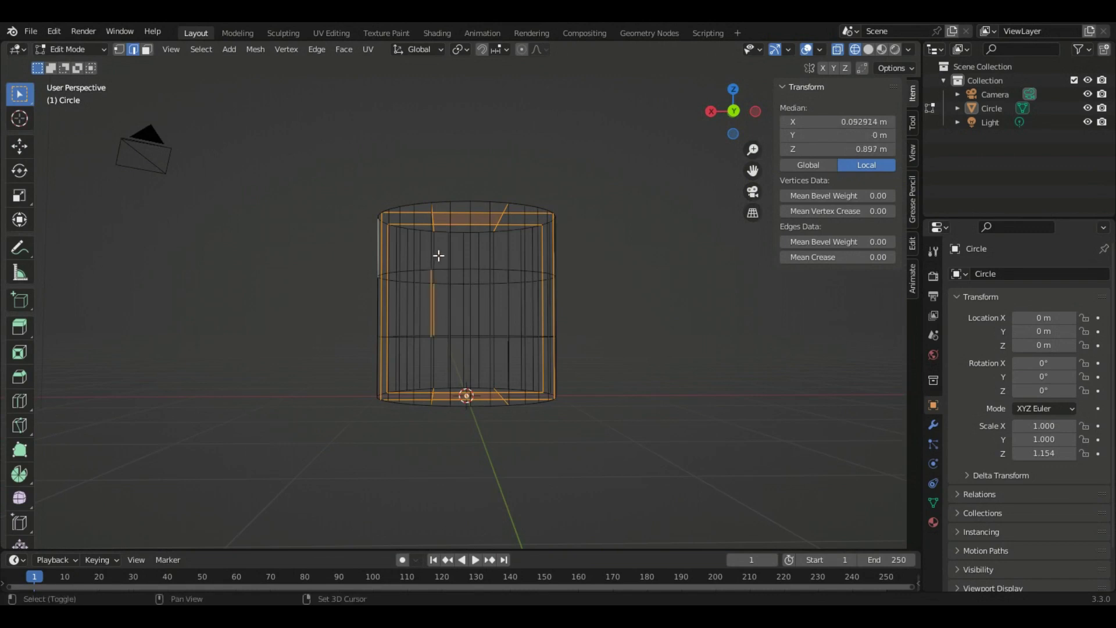
mouse_move(438, 364)
middle_down()
mouse_move(498, 341)
mouse_move(510, 257)
middle_up()
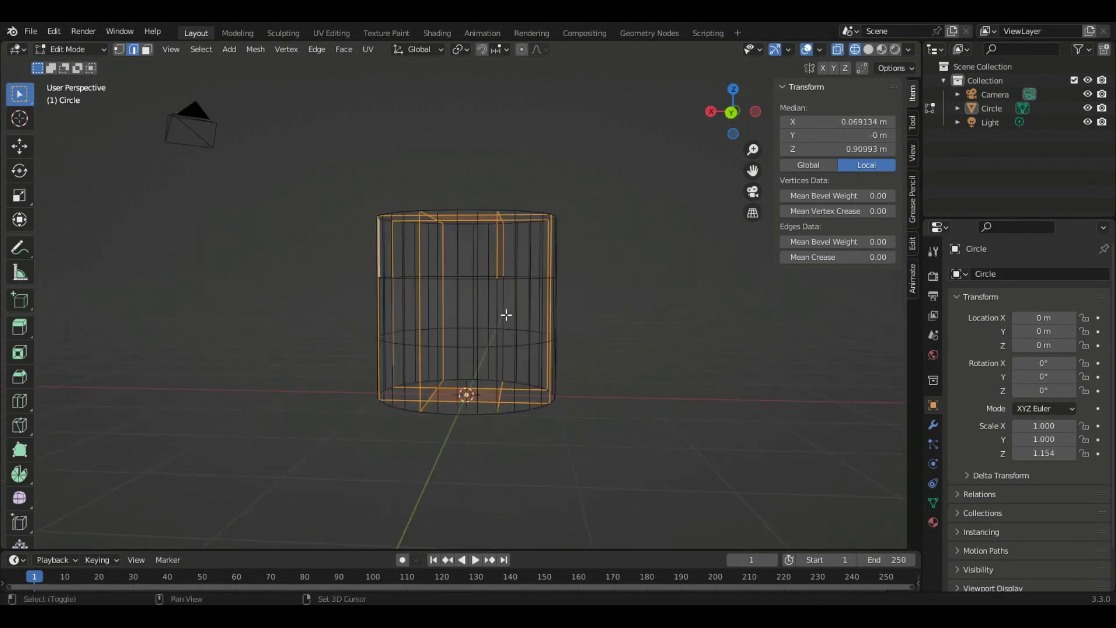
shift+click(506, 314)
mouse_move(526, 299)
middle_down()
mouse_move(517, 384)
mouse_move(511, 373)
mouse_move(490, 448)
mouse_move(640, 418)
mouse_move(461, 284)
mouse_move(284, 279)
mouse_move(316, 199)
mouse_move(200, 91)
middle_up()
shift+click(506, 274)
- Toggle face then edge select and grow the selection with Ctrl+L, orbiting to check it
key(3)
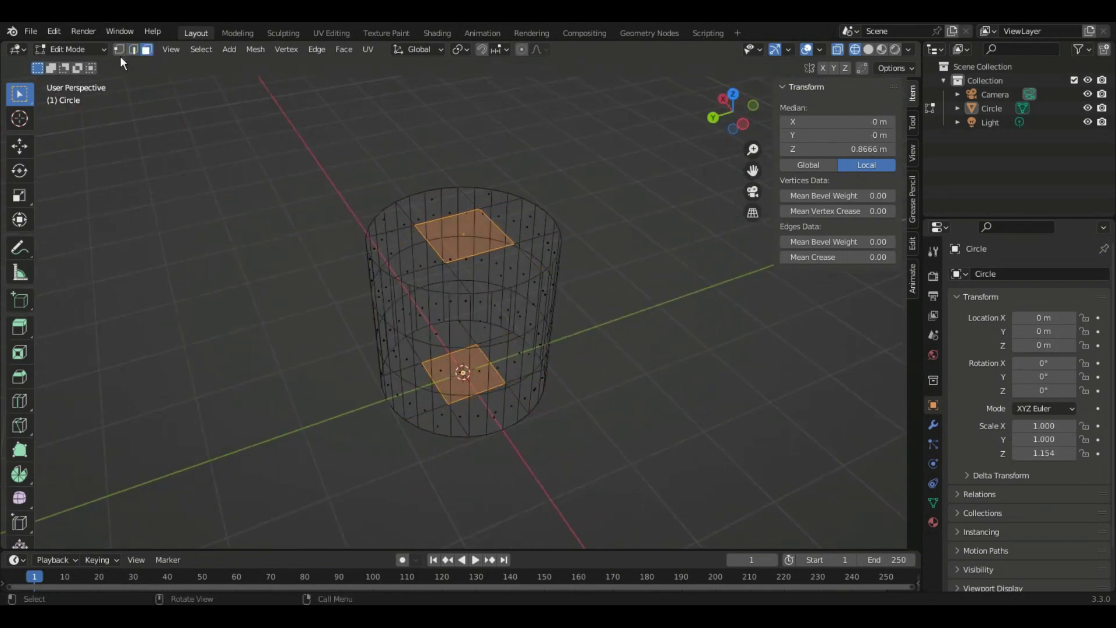
key(2)
key(ctrl+l)
mouse_move(539, 244)
middle_down()
mouse_move(570, 307)
mouse_move(481, 252)
mouse_move(463, 341)
middle_up()
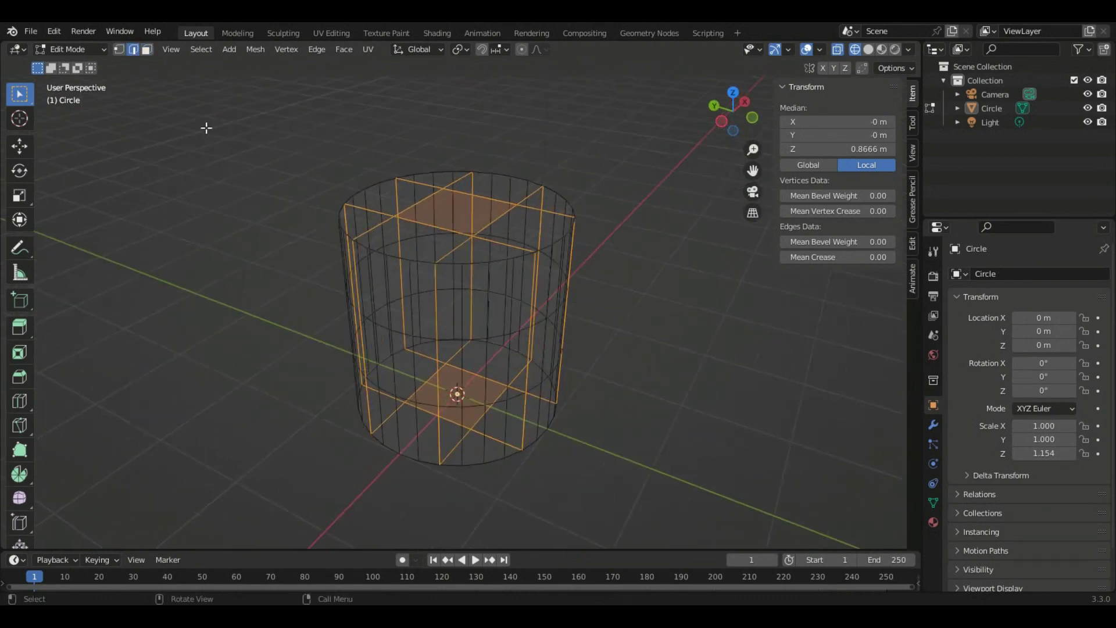
mouse_move(410, 212)
middle_down()
mouse_move(379, 211)
mouse_move(411, 214)
middle_up()
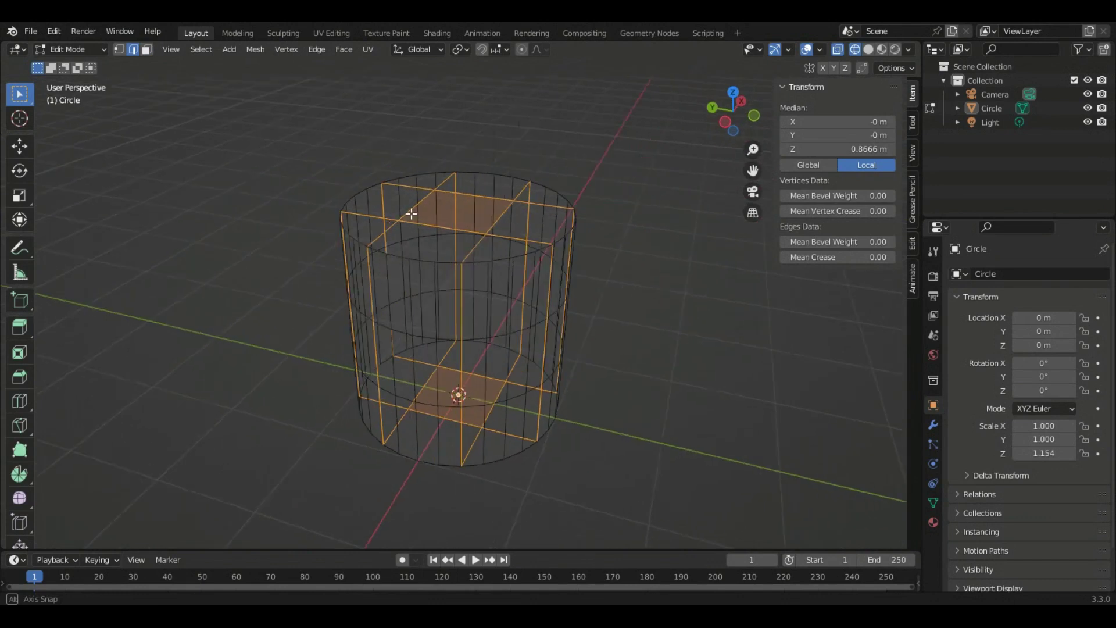
mouse_move(332, 204)
middle_down()
mouse_move(348, 209)
mouse_move(163, 127)
middle_up()
- Bevel the selected edges with Ctrl+E > Bevel Edges at 0.02 m width
key(ctrl+e)
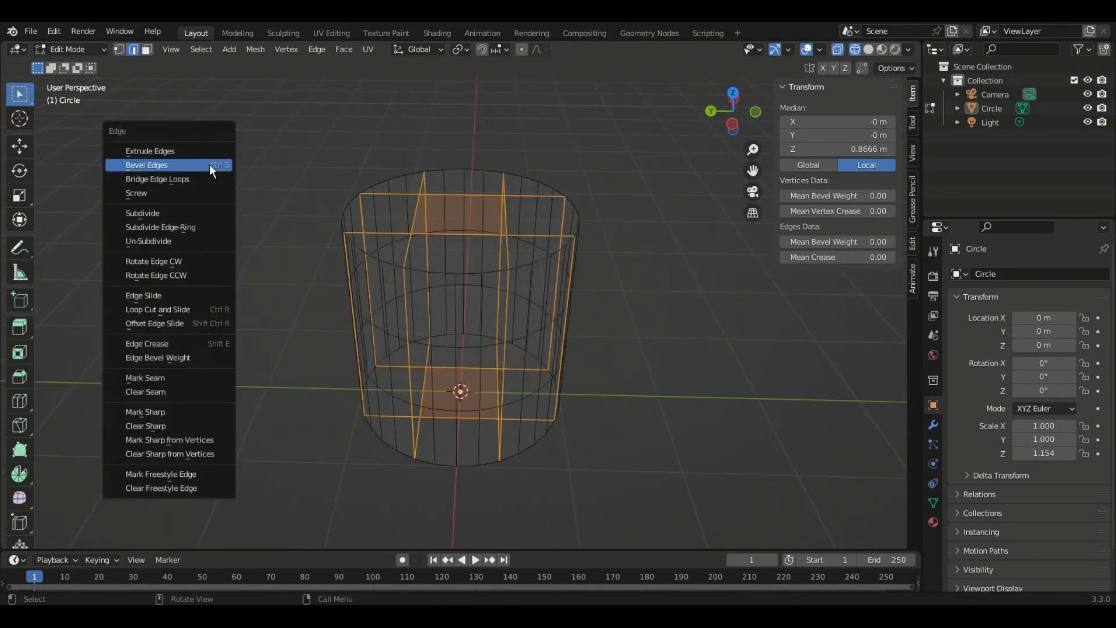
click(146, 165)
click(309, 294)
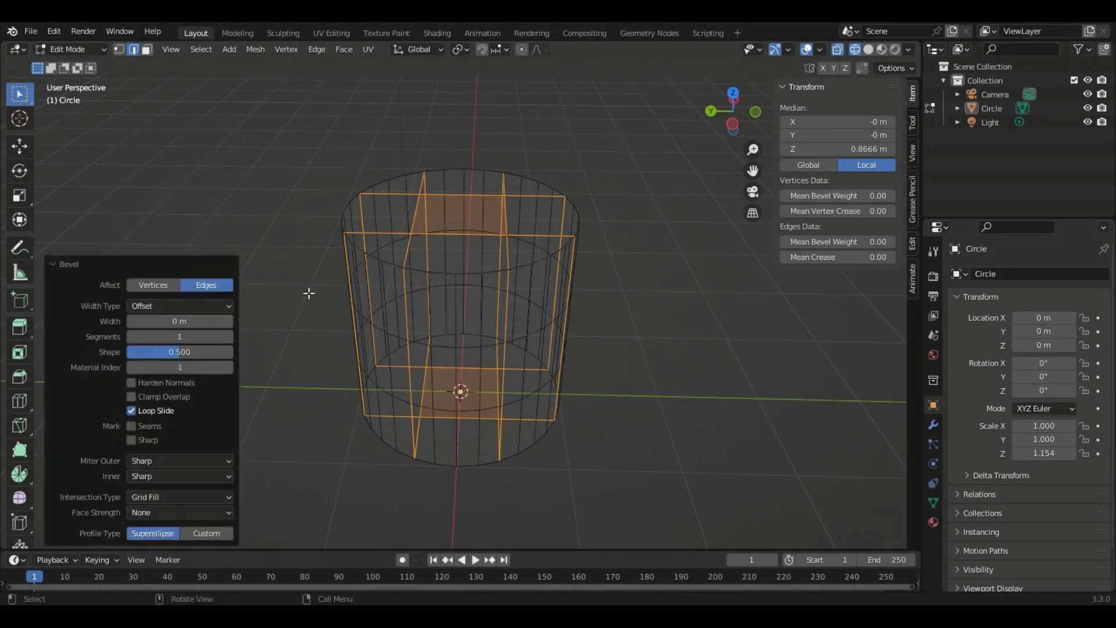
drag(179, 320, 192, 321)
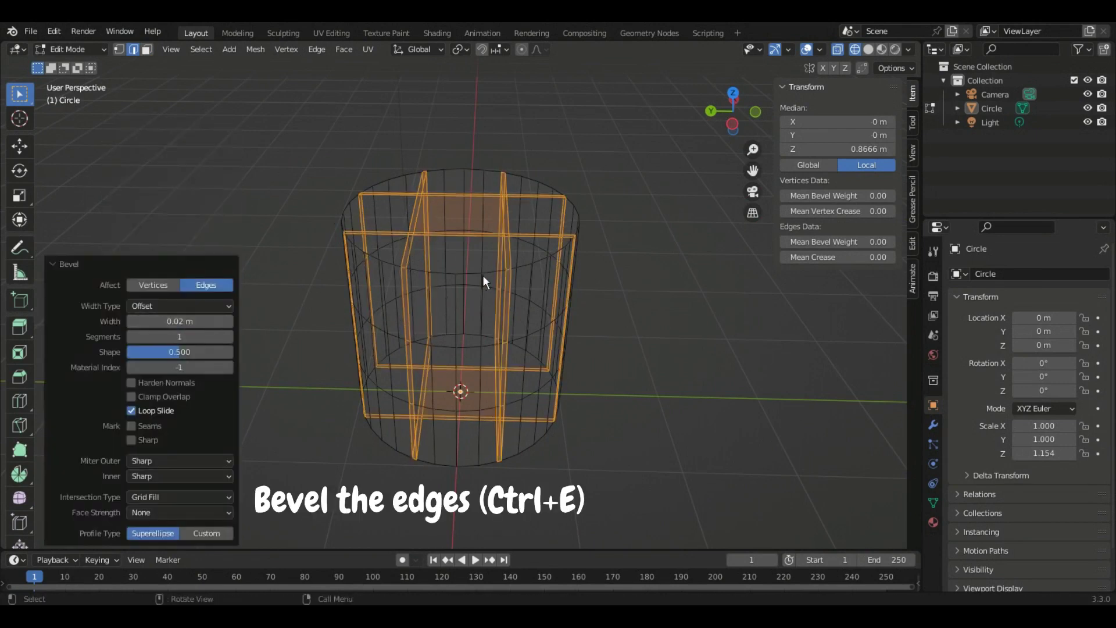
mouse_move(482, 275)
middle_down()
mouse_move(395, 273)
mouse_move(146, 65)
middle_up()
- Switch to face select and inspect the beveled strips by orbiting and zooming
click(146, 49)
mouse_move(523, 200)
middle_down()
mouse_move(473, 244)
mouse_move(481, 212)
mouse_move(470, 435)
mouse_move(498, 319)
middle_up()
scroll(465, 227, up, 2)
scroll(471, 218, down, 3)
scroll(461, 224, up, 3)
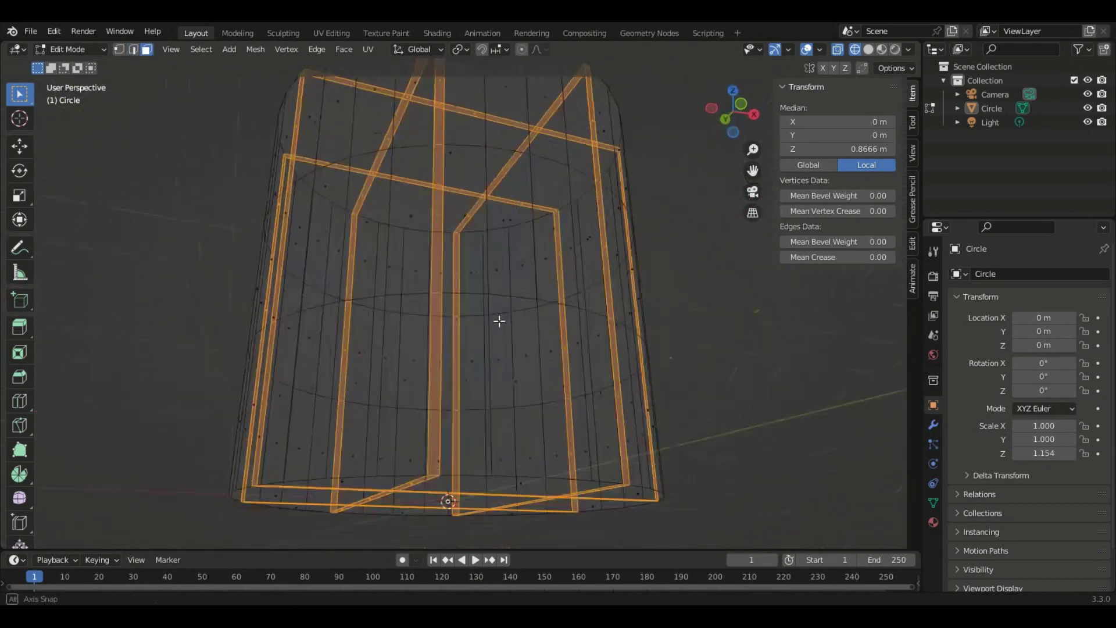
scroll(498, 319, down, 4)
click(933, 502)
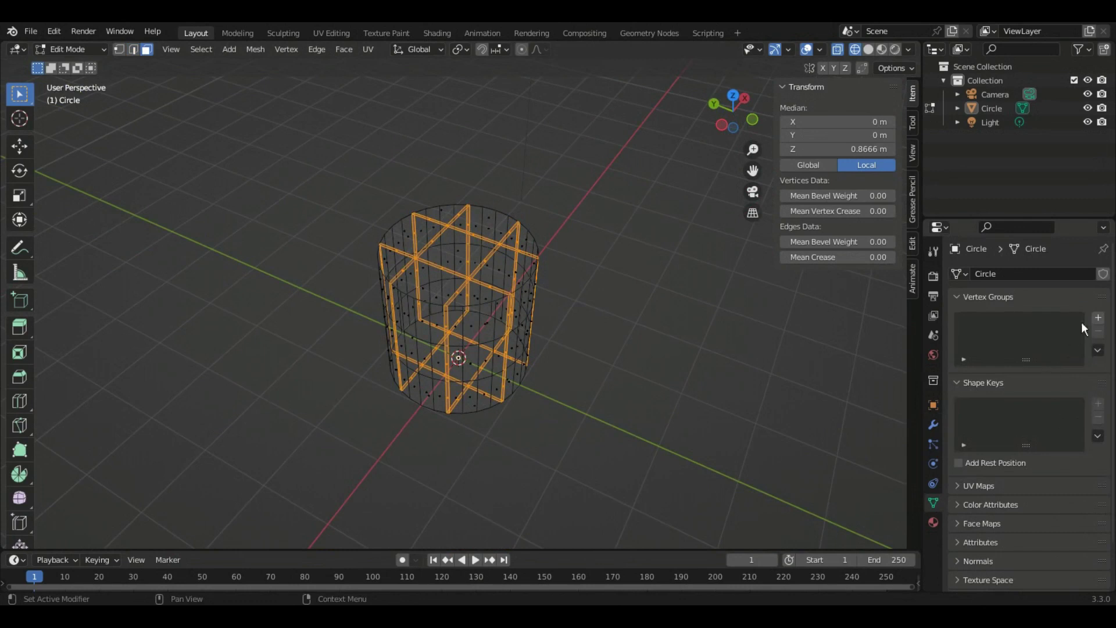
- Store the selected strip faces in a new vertex group 'Group', then deselect all and return to Object Mode
click(1098, 318)
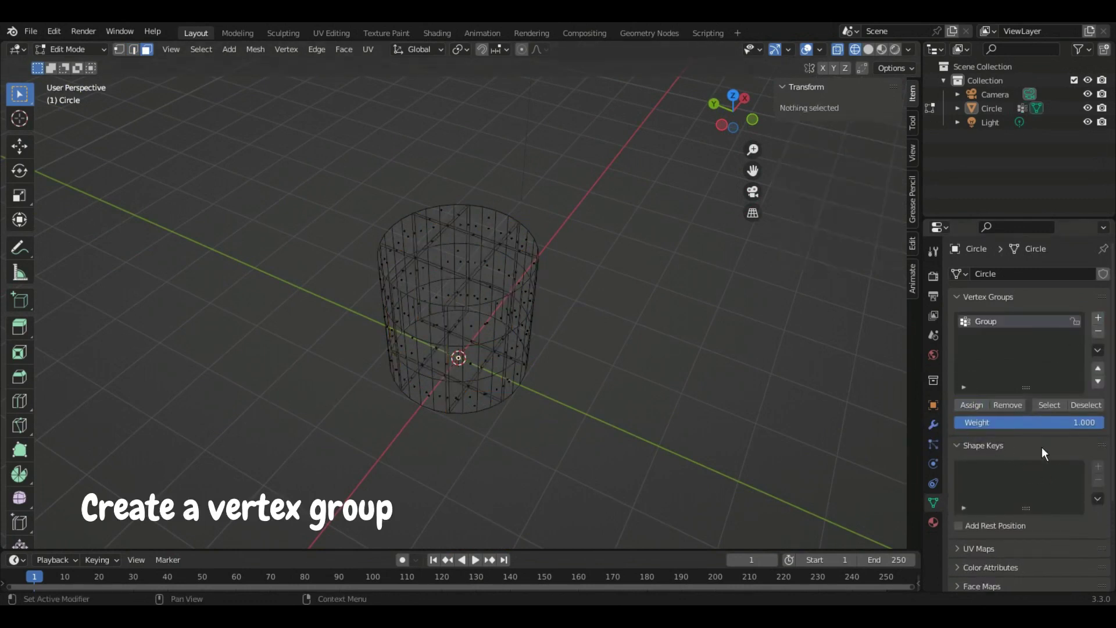
middle_drag(814, 399, 706, 374)
scroll(485, 252, up, 2)
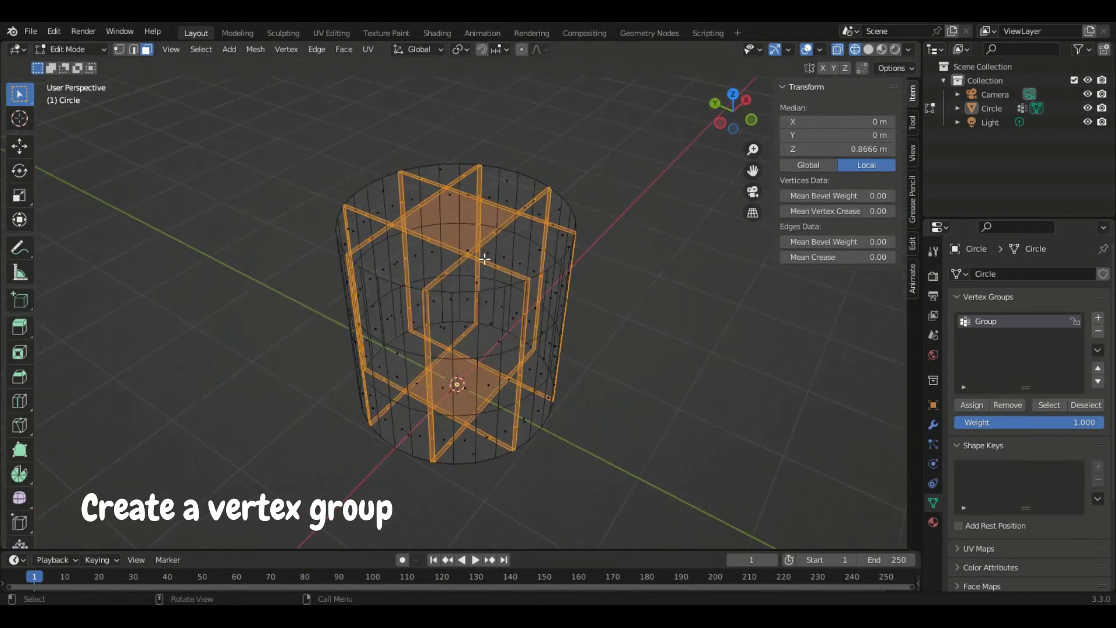
mouse_move(476, 240)
middle_down()
mouse_move(506, 242)
mouse_move(465, 222)
middle_up()
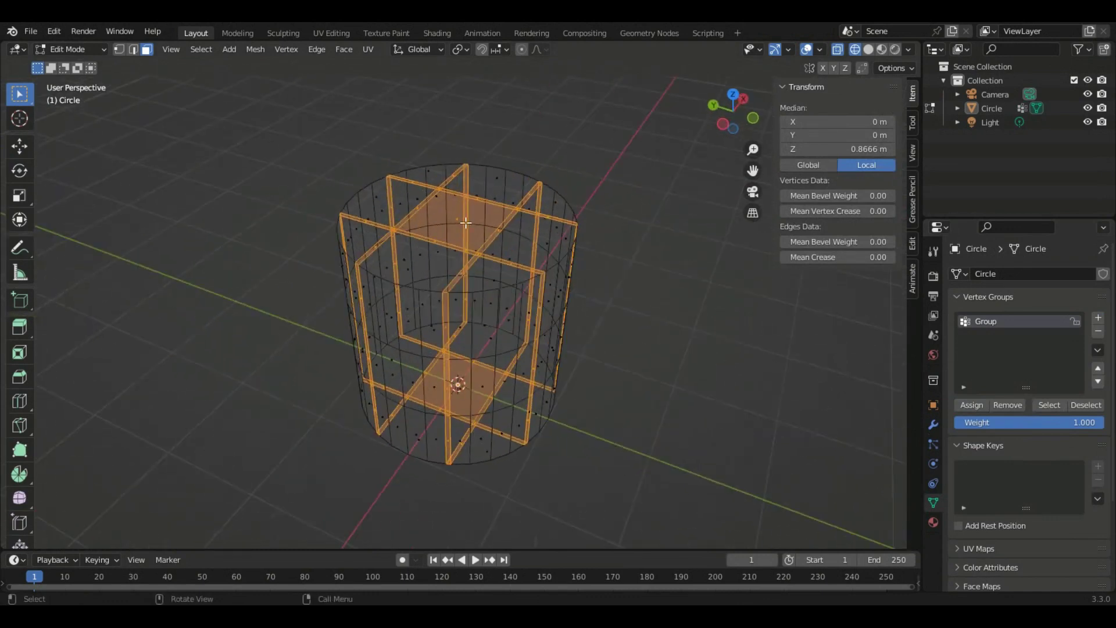
key(alt+a)
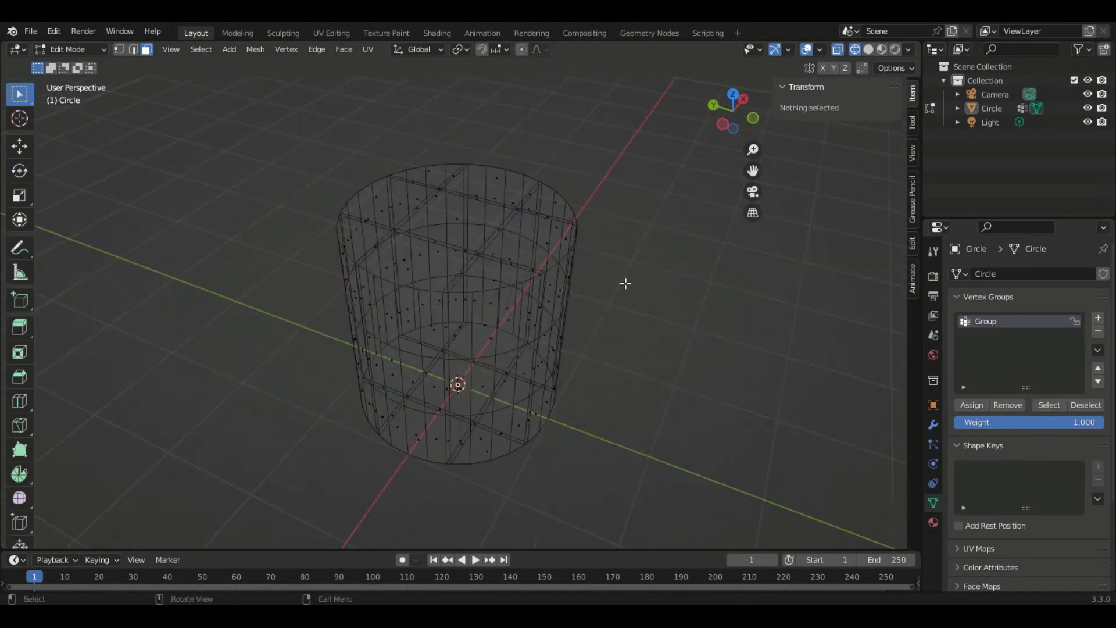
scroll(625, 283, down, 3)
key(Tab)
click(933, 522)
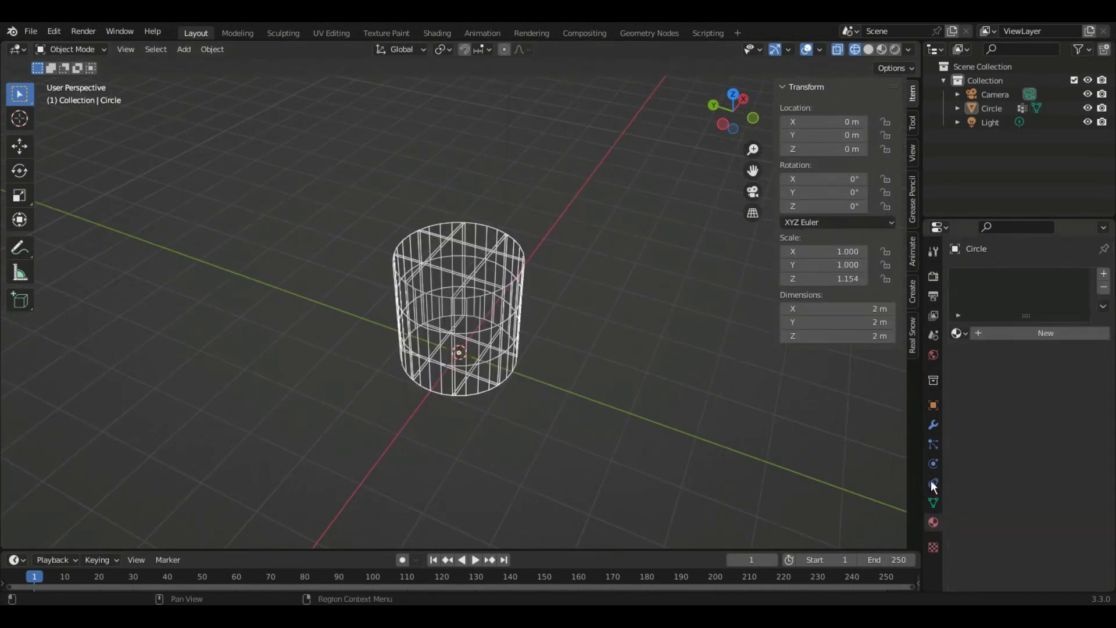
- Add Material.001 and a second slot with Material.002, setting its base colour to black
click(1024, 333)
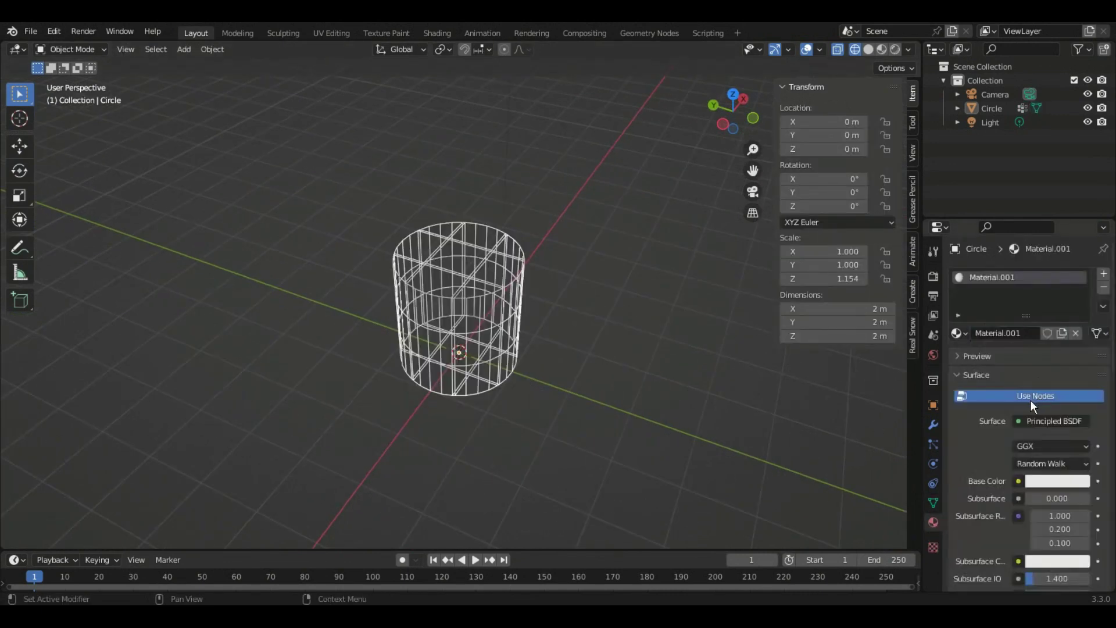
click(1099, 276)
click(1001, 365)
click(1058, 506)
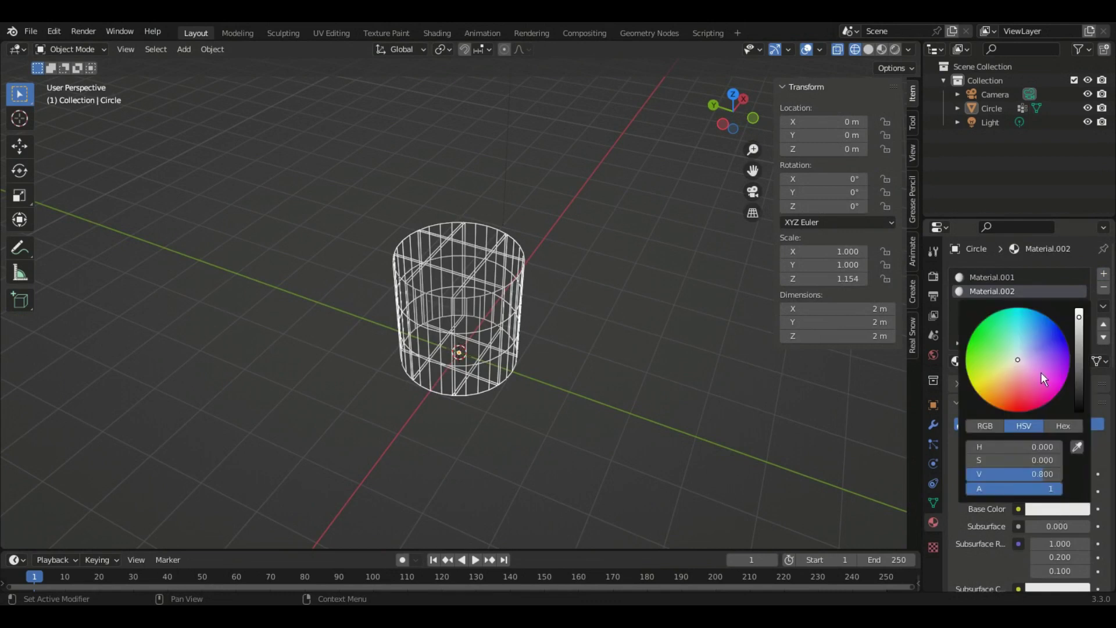
drag(1077, 322, 1078, 413)
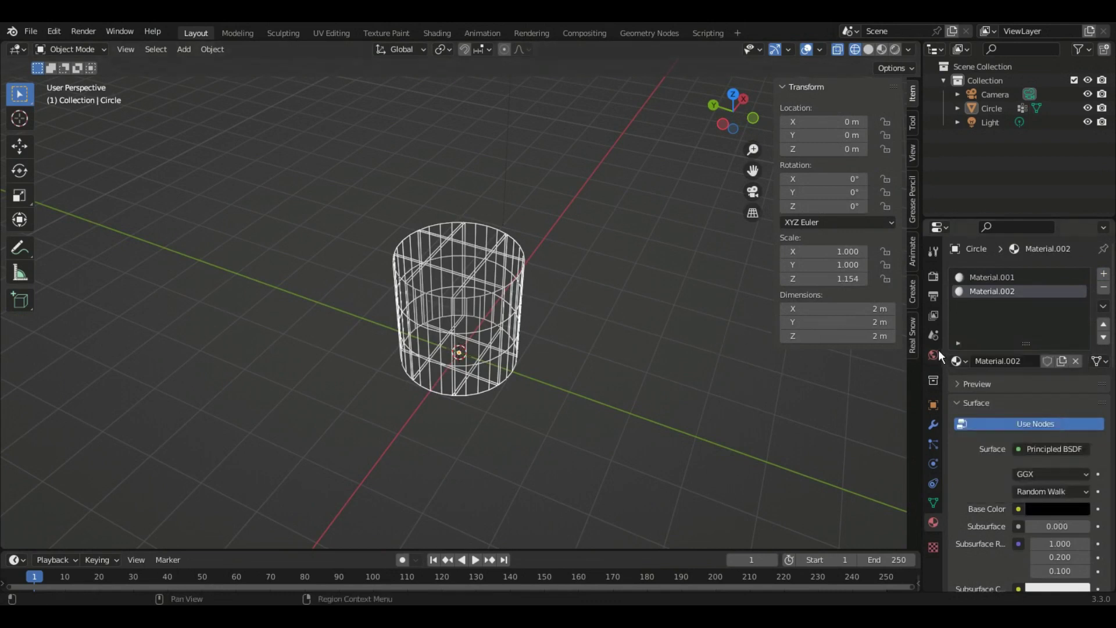
scroll(1051, 521, down, 5)
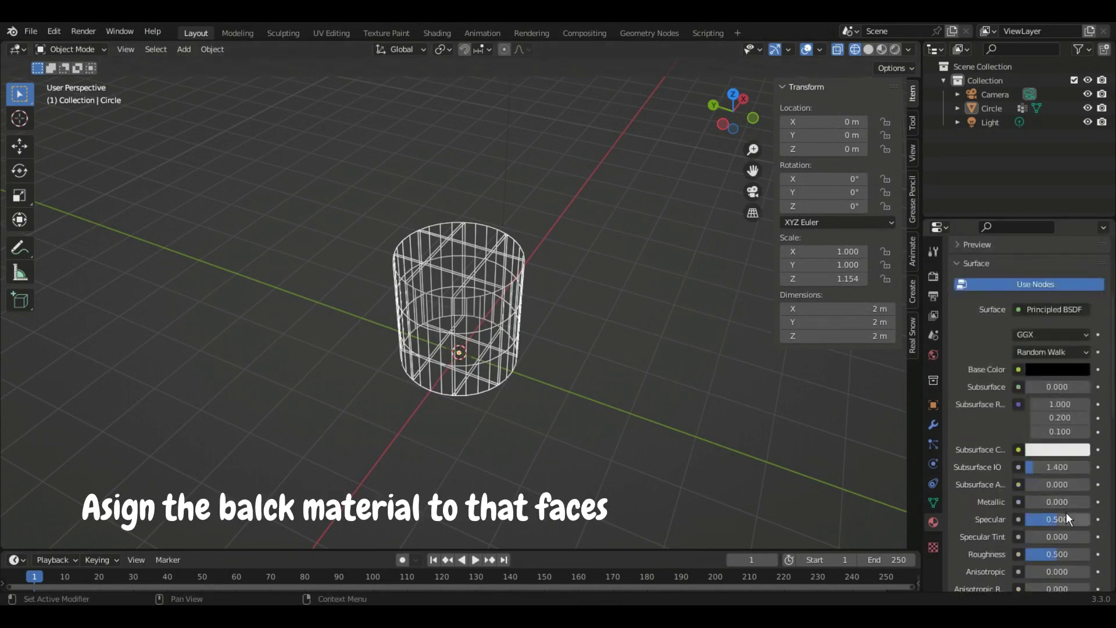
click(519, 273)
- In Edit Mode, reselect the strip faces from the vertex group and inspect them
key(Tab)
scroll(519, 273, up, 3)
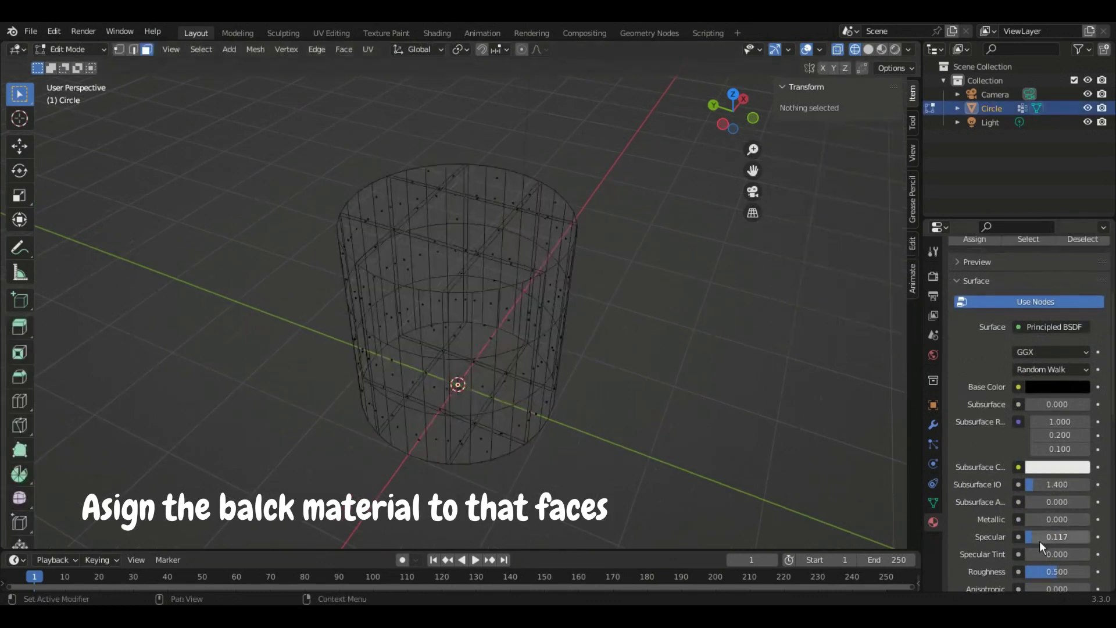
click(932, 502)
click(1049, 288)
middle_drag(598, 329, 410, 216)
scroll(410, 216, up, 3)
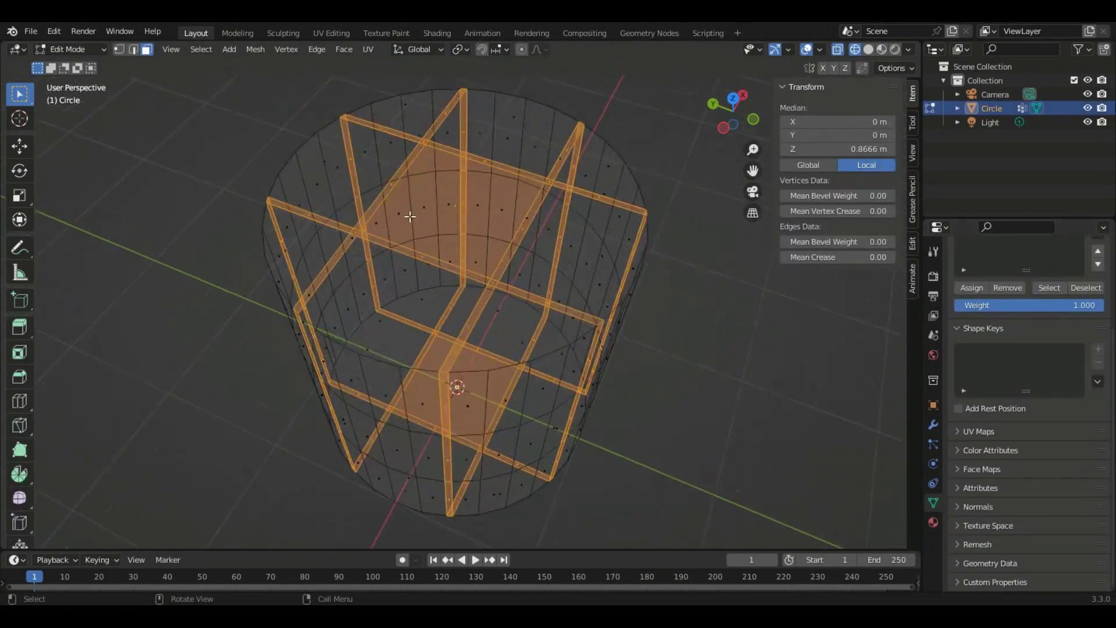
middle_drag(468, 192, 461, 409)
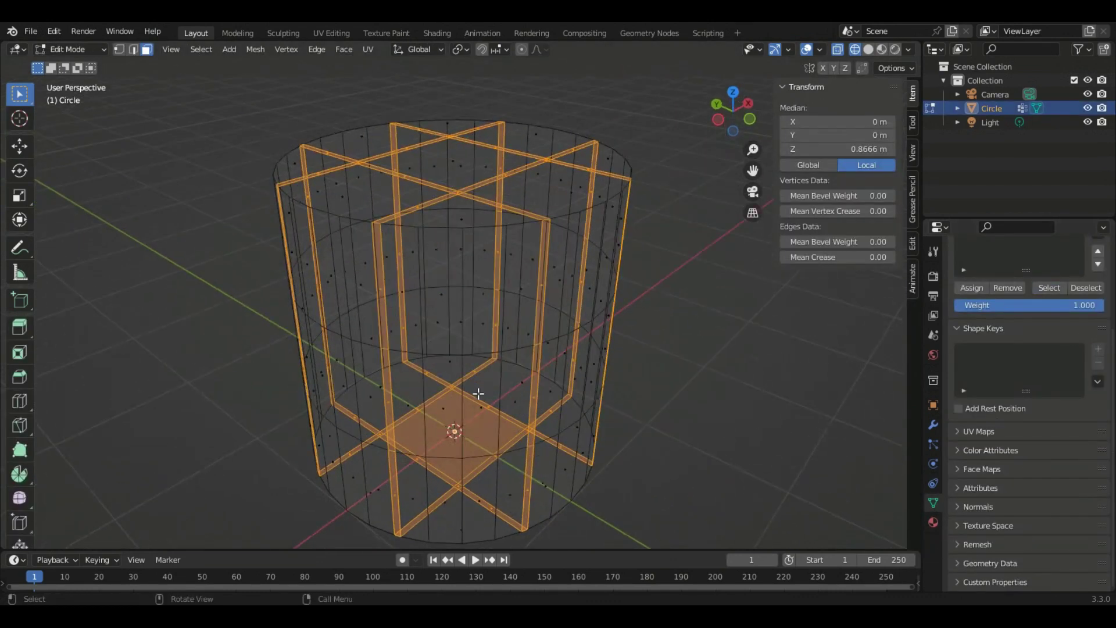
scroll(461, 409, down, 2)
scroll(956, 335, up, 3)
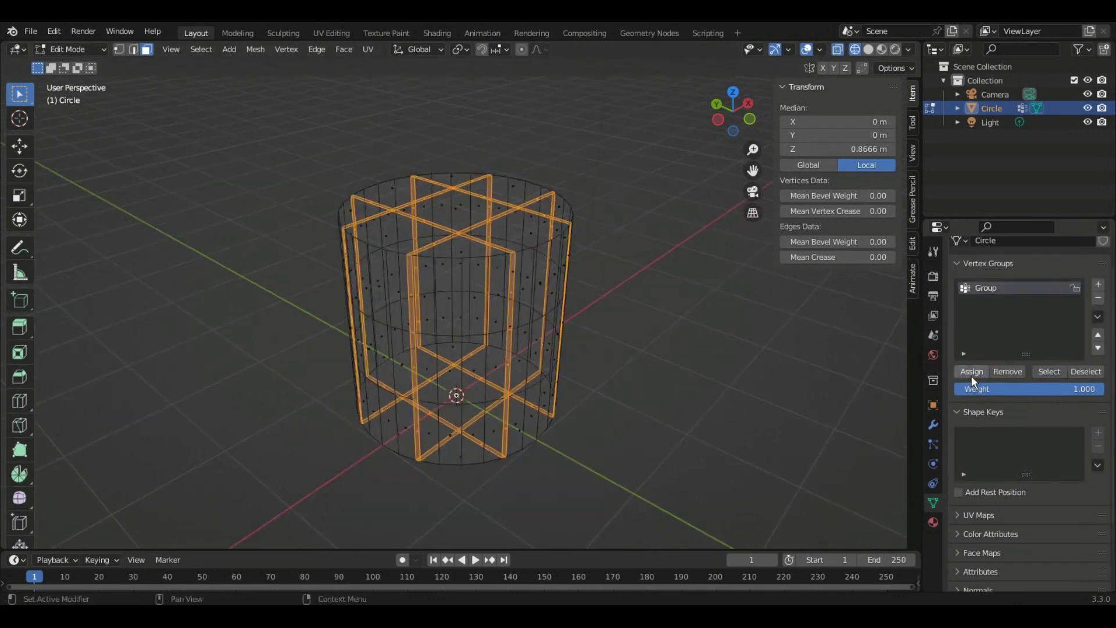
scroll(1002, 343, up, 2)
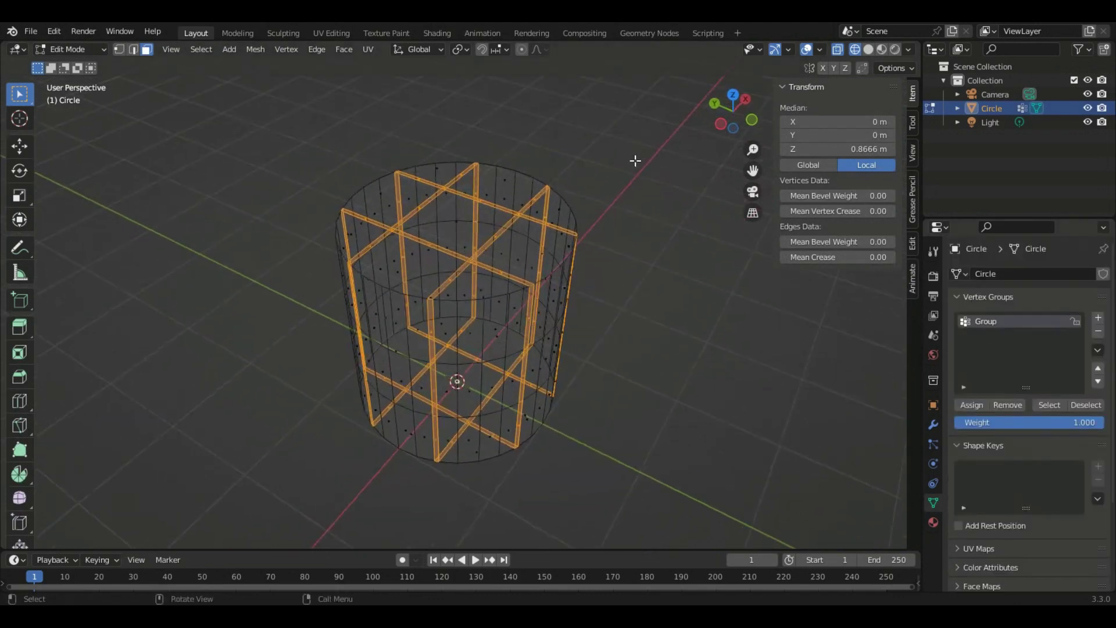
- Switch to Material Preview and assign Material.002 to the selected strip faces
key(Tab)
click(868, 49)
middle_drag(581, 192, 541, 231)
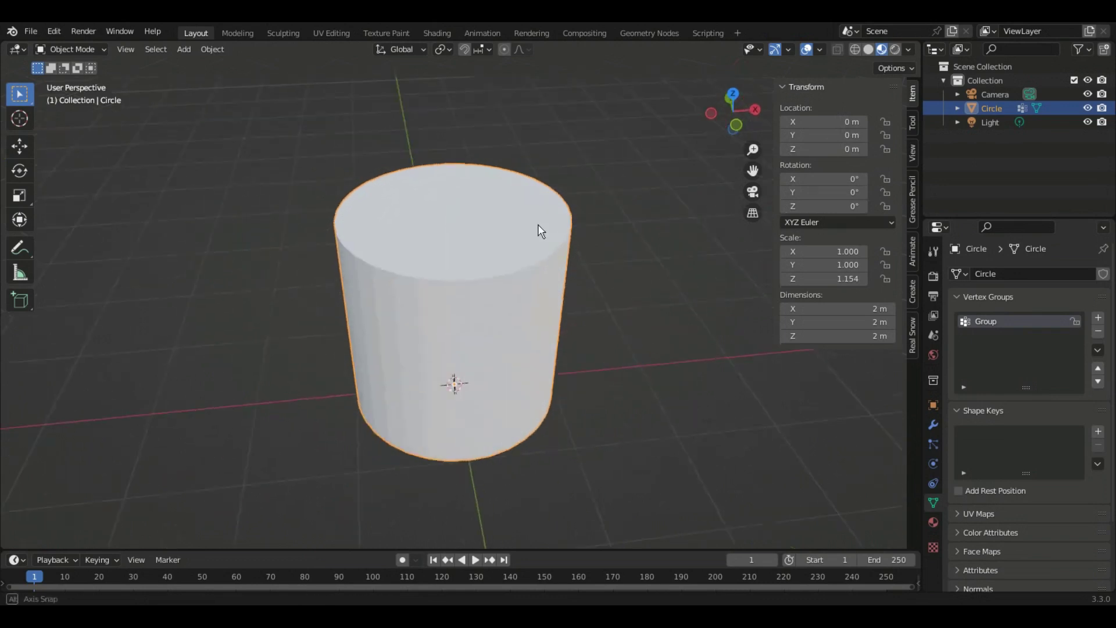
key(Tab)
click(933, 522)
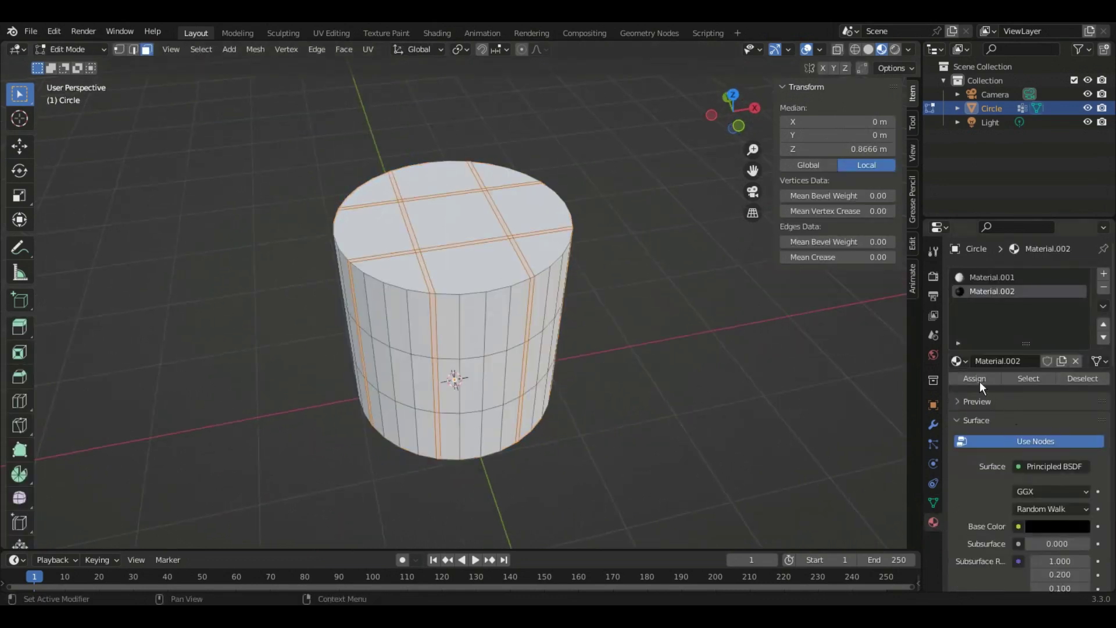
click(974, 378)
middle_drag(582, 244, 626, 291)
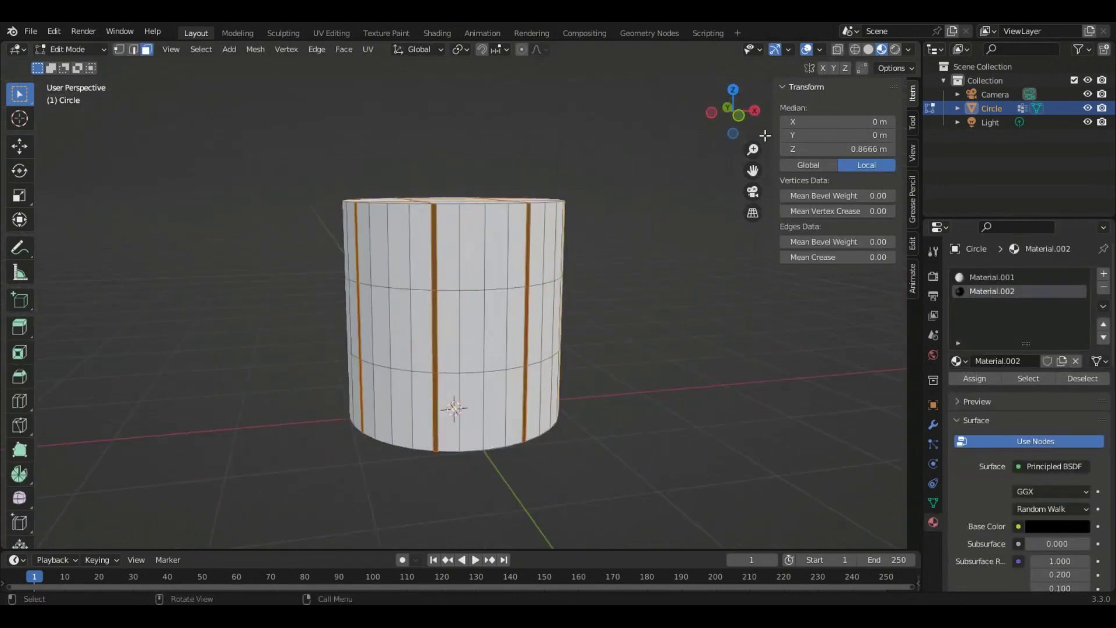
mouse_move(732, 113)
mouse_down()
mouse_move(663, 151)
mouse_move(720, 120)
mouse_up()
- In front ortho wireframe edge mode, box-select the cylinder's two horizontal edge rings
click(724, 116)
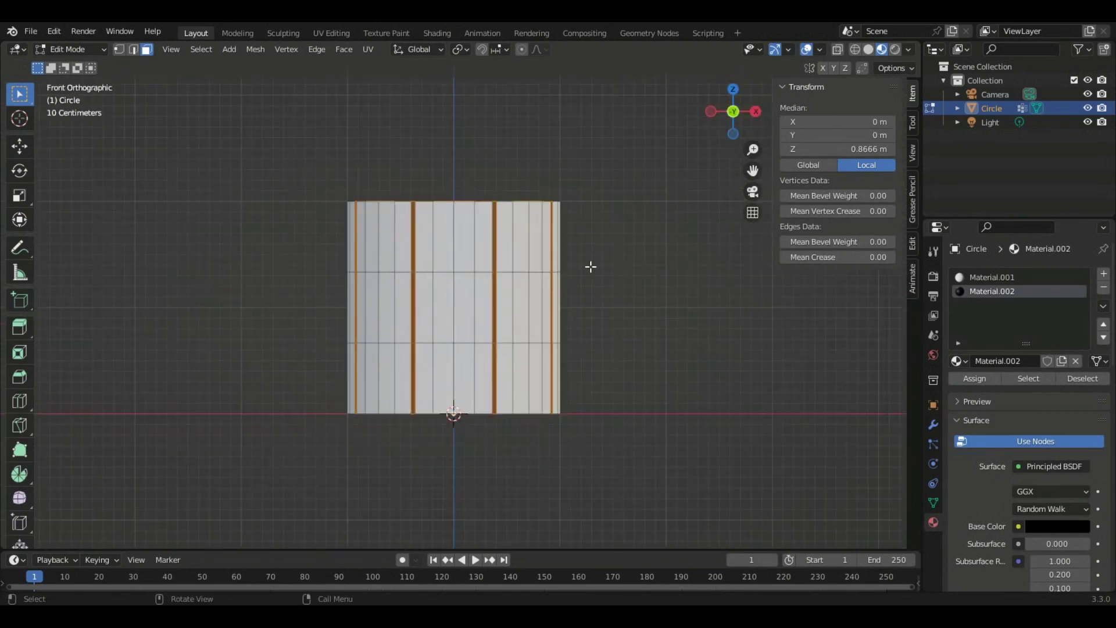
click(855, 49)
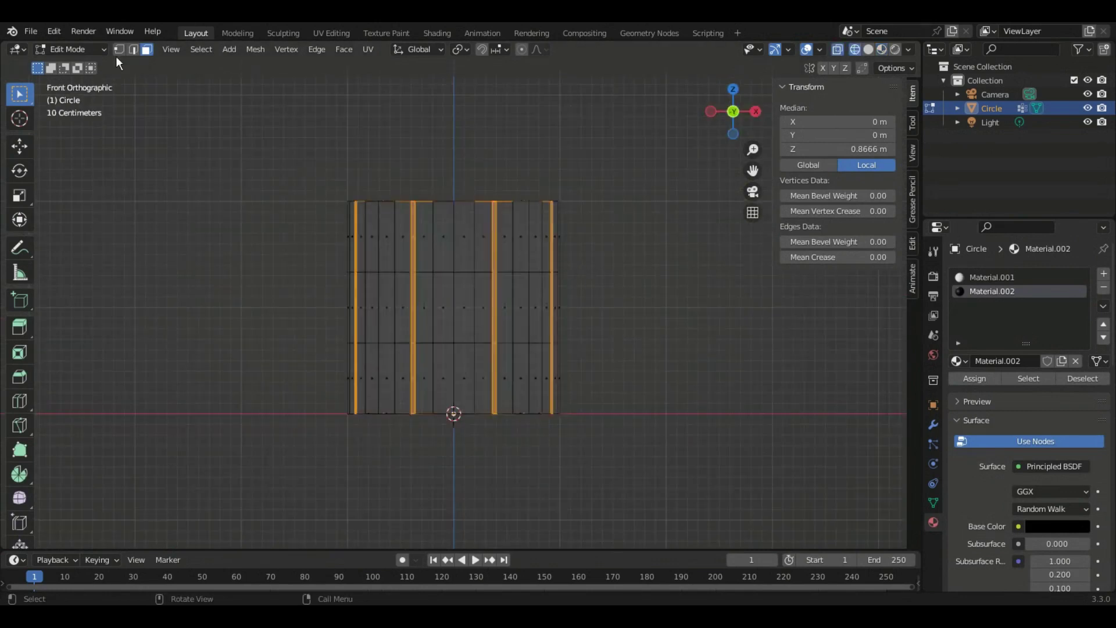
click(134, 49)
drag(576, 282, 344, 250)
click(588, 357)
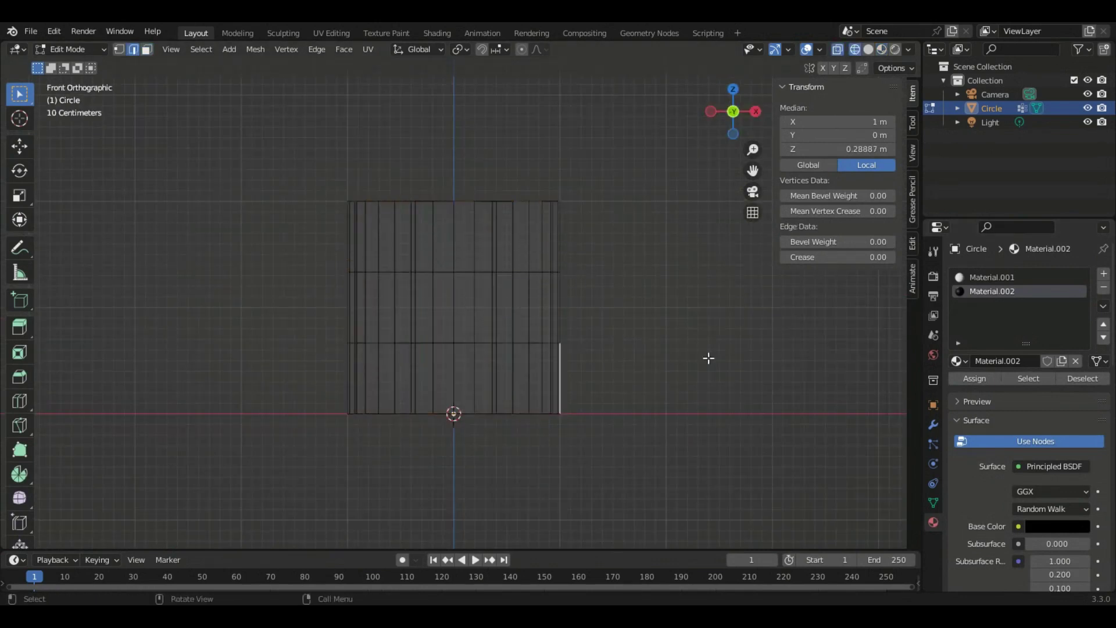
drag(583, 278, 331, 241)
shift+drag(593, 358, 303, 319)
middle_drag(303, 318, 563, 327)
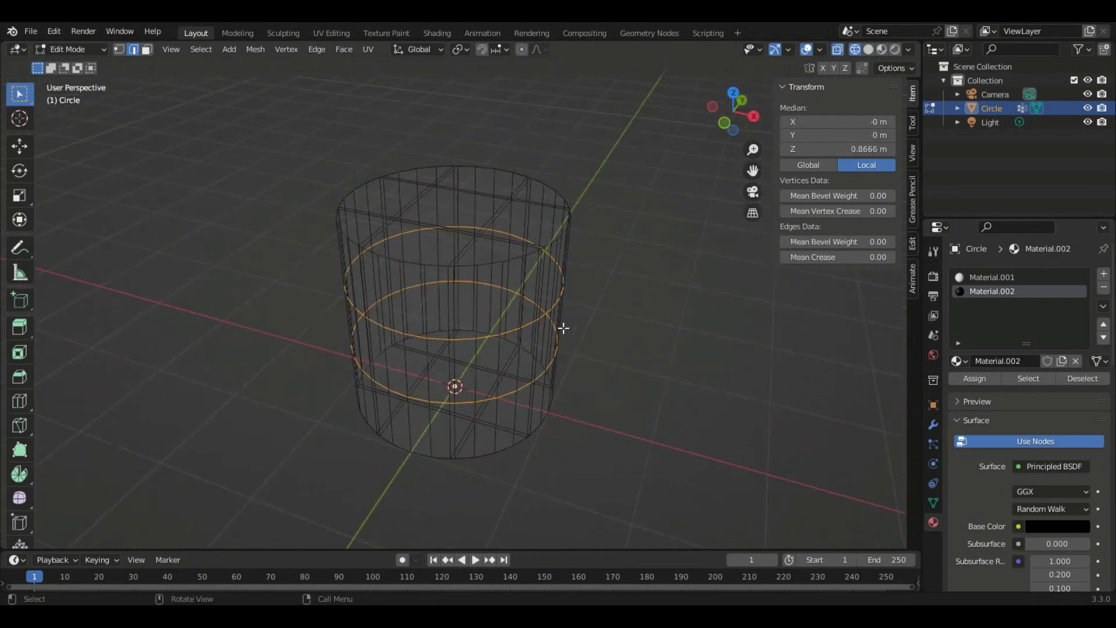
- Add vertex group Group.001 and start an edge bevel on the selected rings
click(933, 504)
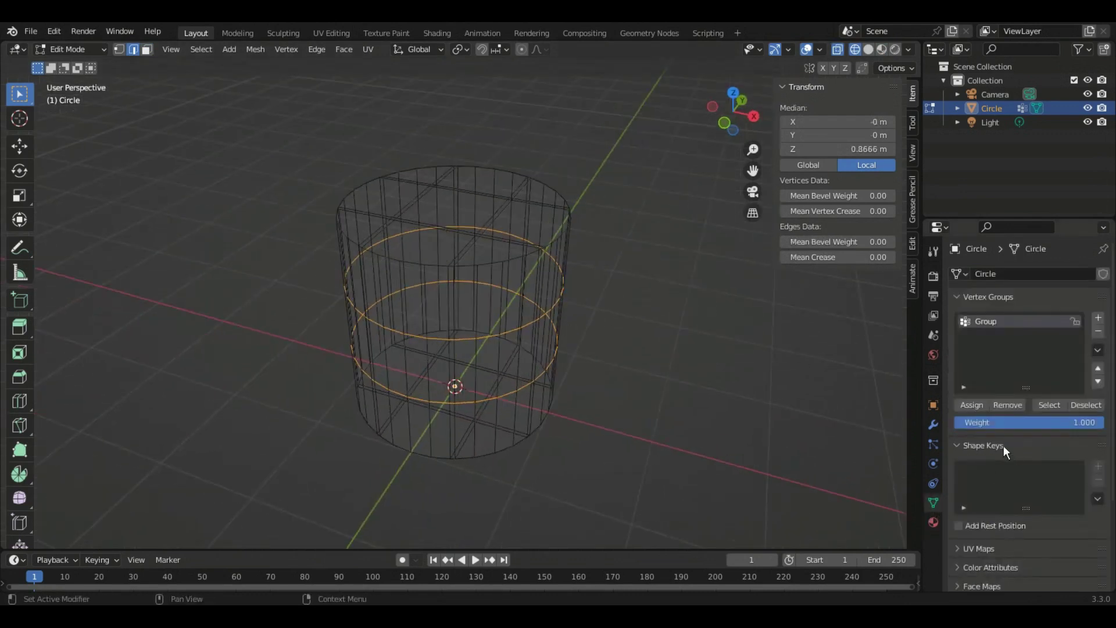
click(1099, 319)
middle_drag(825, 424, 944, 384)
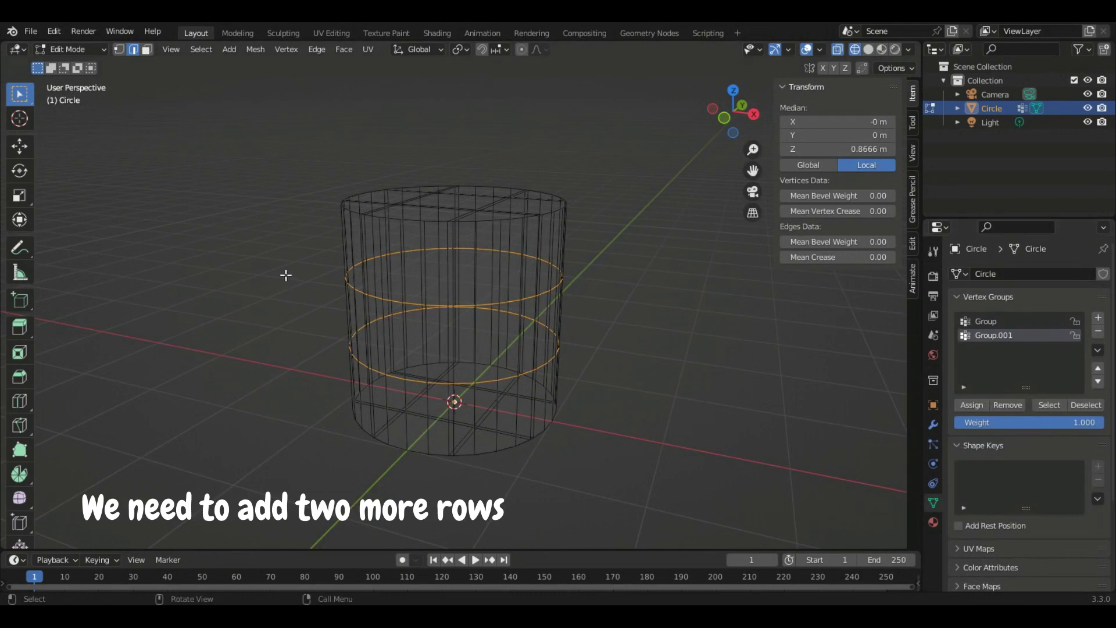
key(ctrl+e)
click(306, 262)
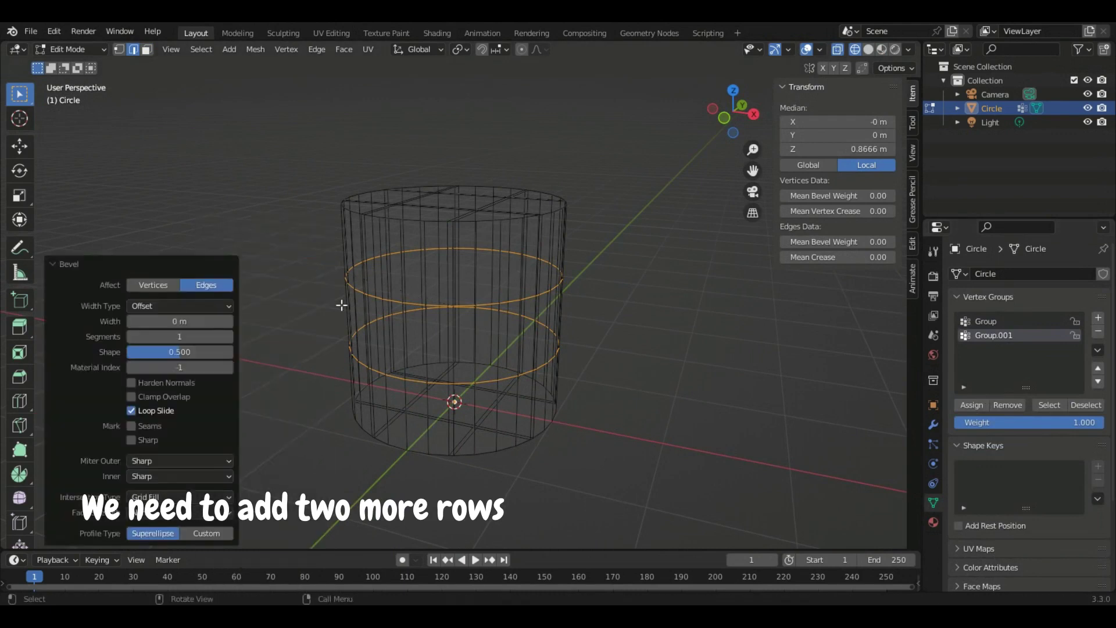
- Bevel the two rings to about 0.013 m, shown black in Material Preview in Object Mode
drag(179, 321, 471, 267)
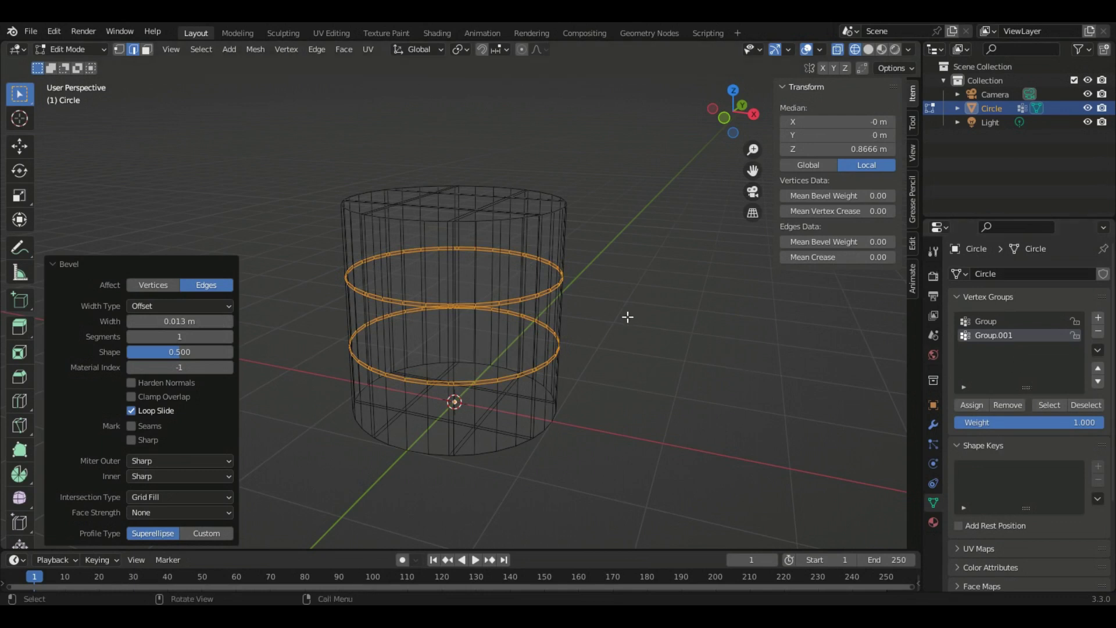
middle_drag(627, 317, 657, 326)
click(932, 521)
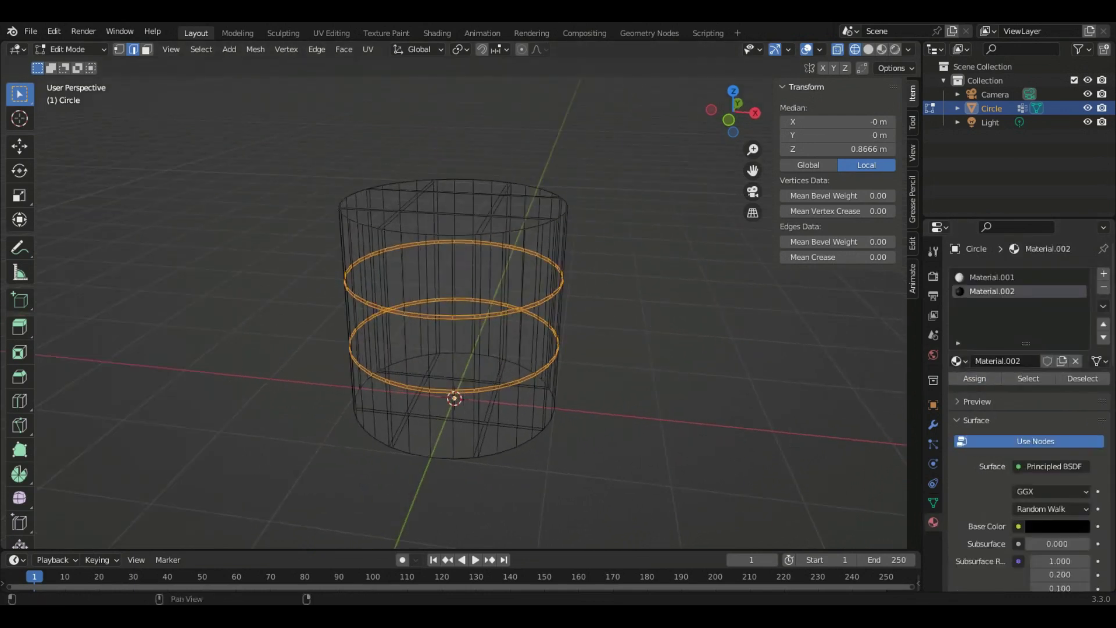
click(883, 51)
key(Tab)
mouse_move(591, 231)
middle_down()
mouse_move(626, 285)
mouse_move(501, 177)
mouse_move(509, 284)
mouse_move(615, 323)
mouse_move(504, 293)
mouse_move(546, 261)
middle_up()
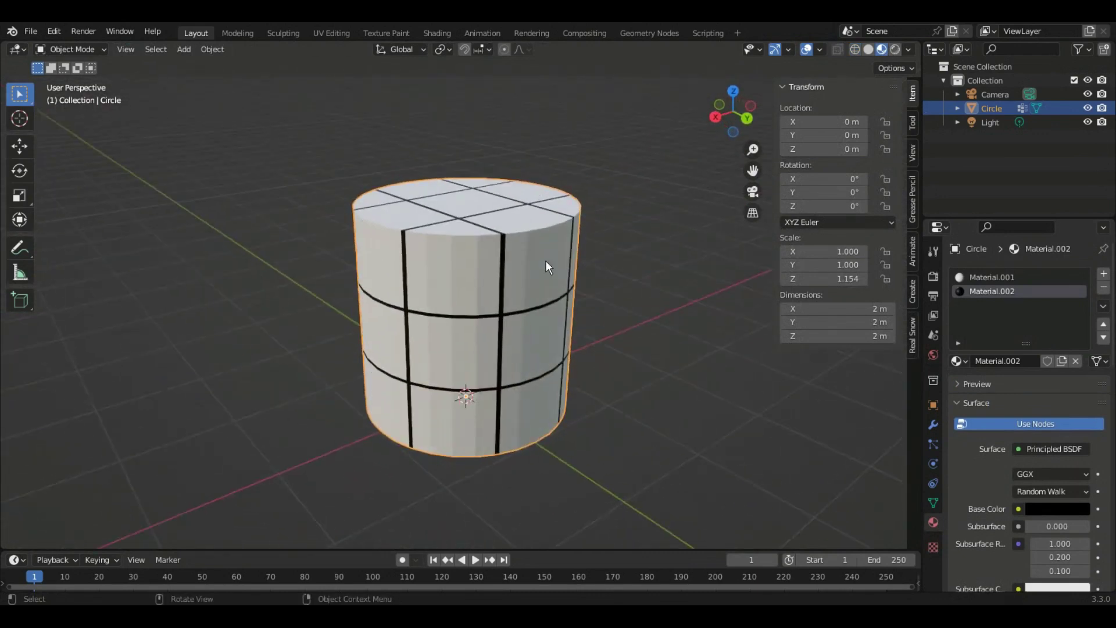
- Add a third material slot with new Material.003 coloured yellow, then enter Edit Mode
middle_drag(495, 228, 511, 262)
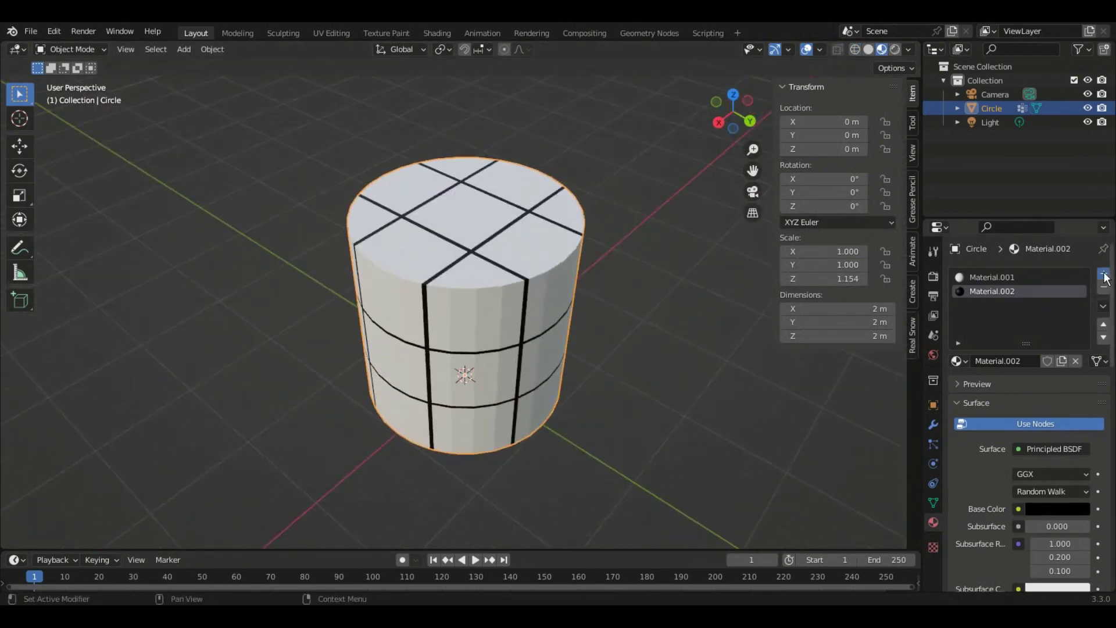
click(1104, 274)
click(1047, 361)
click(1057, 508)
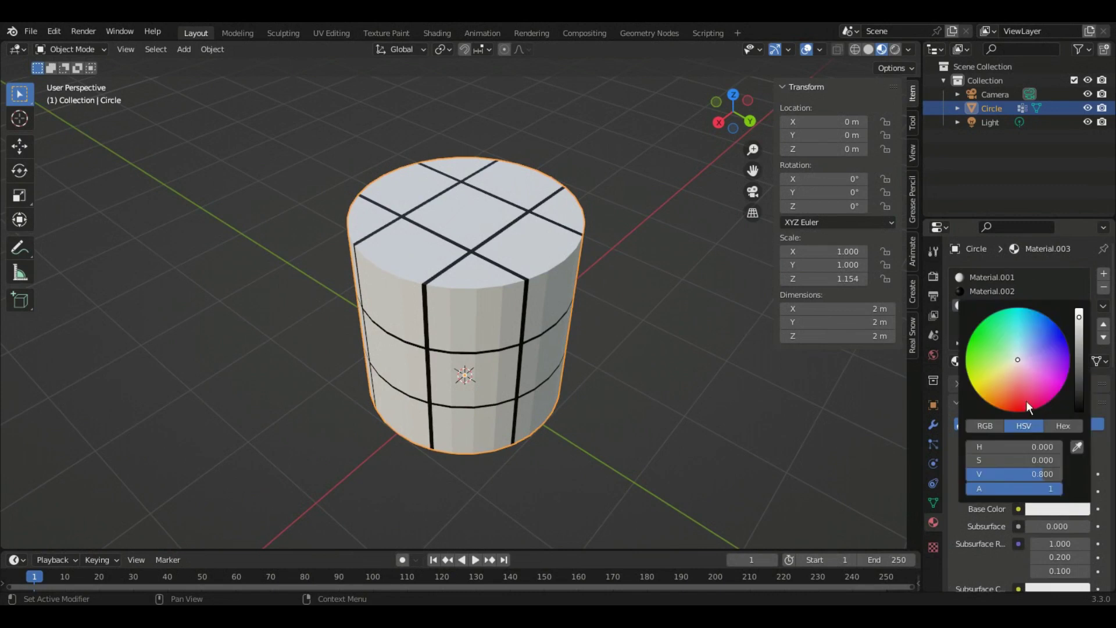
click(978, 392)
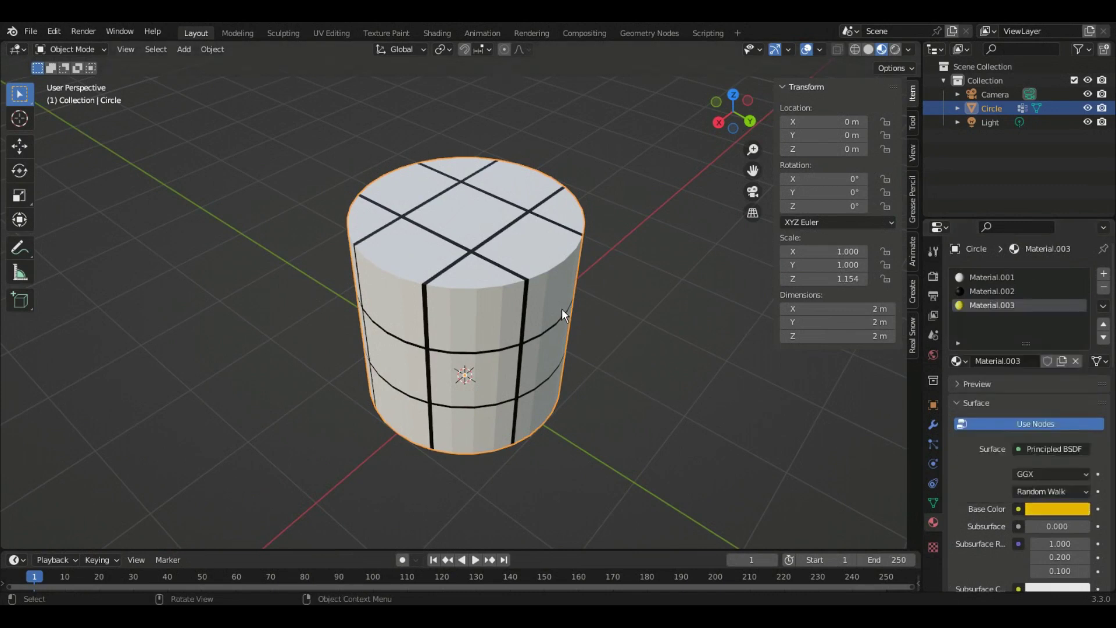
key(Tab)
- Select the seven top-cap faces and assign them yellow Material.003
click(147, 49)
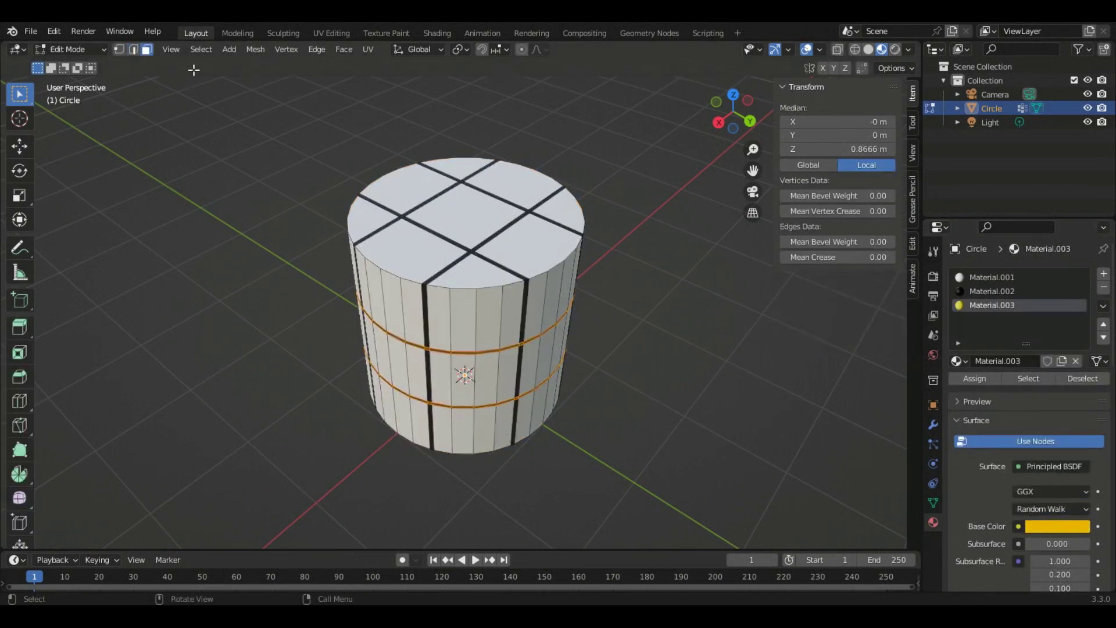
click(398, 235)
shift+click(455, 169)
shift+click(407, 192)
shift+click(465, 215)
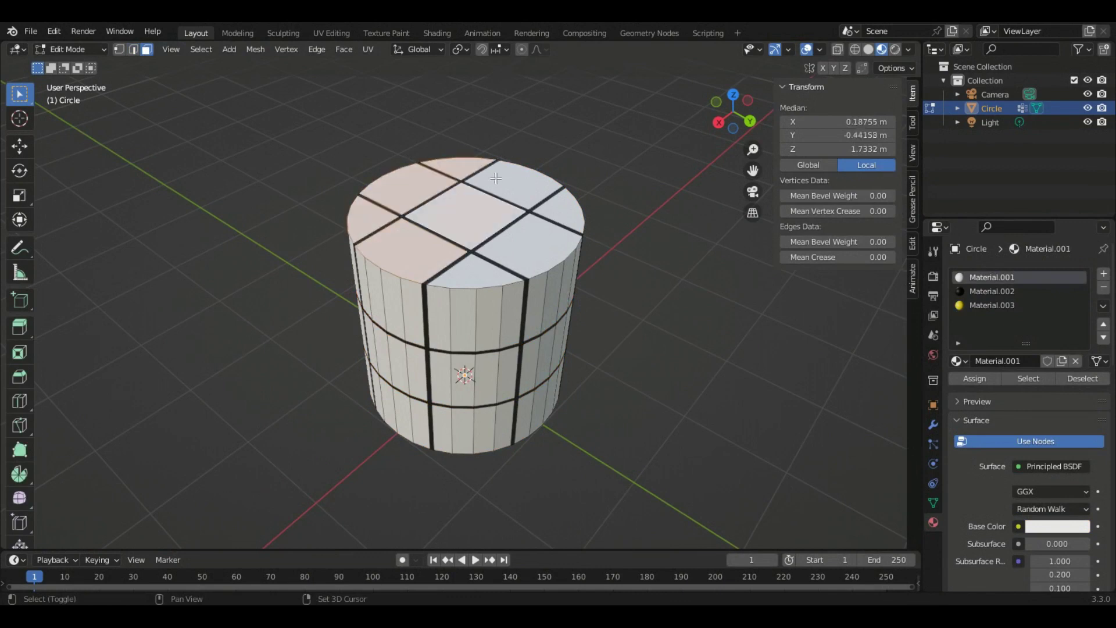
shift+click(511, 186)
shift+click(534, 238)
shift+click(494, 264)
click(992, 306)
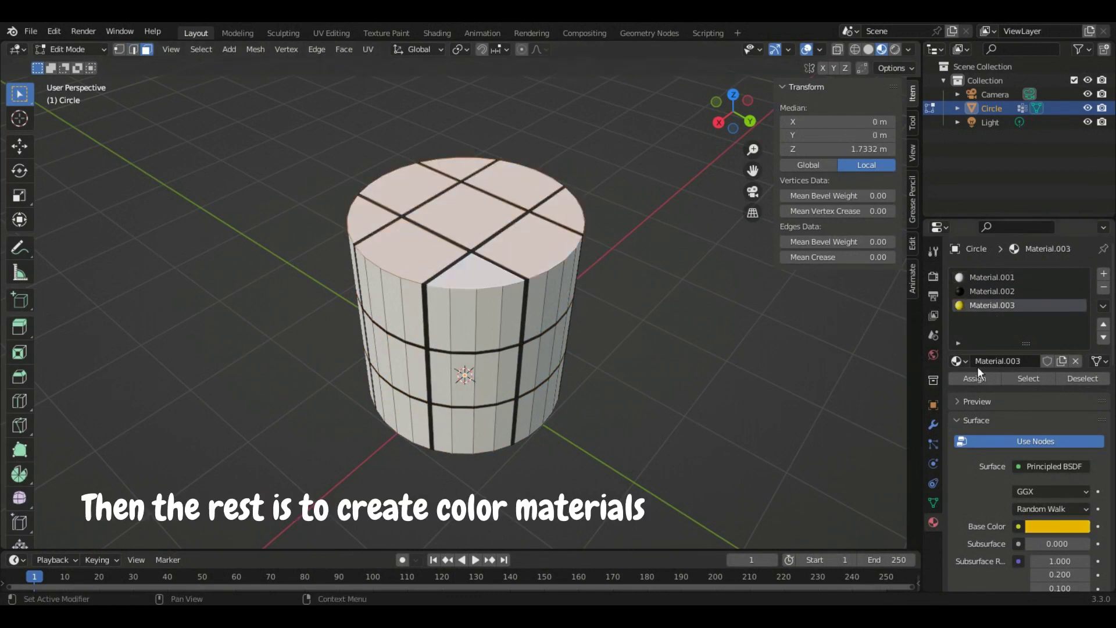
click(975, 378)
- From below, select six faces of the bottom cap
middle_drag(406, 244, 407, 375)
click(408, 376)
shift+click(444, 351)
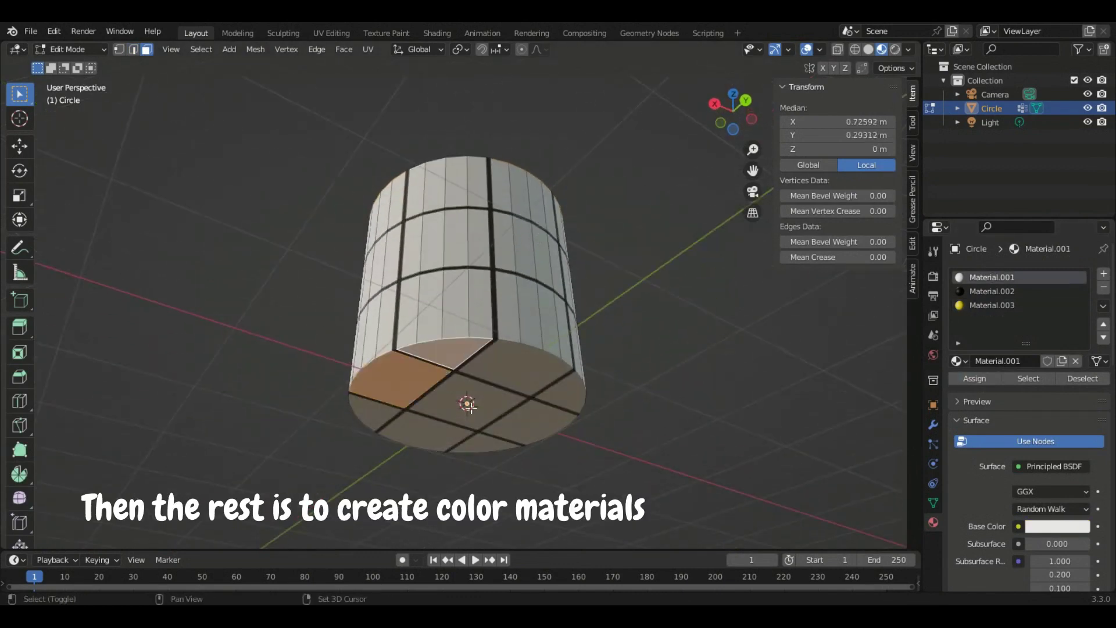
shift+click(466, 403)
shift+click(427, 433)
shift+click(381, 410)
shift+click(503, 369)
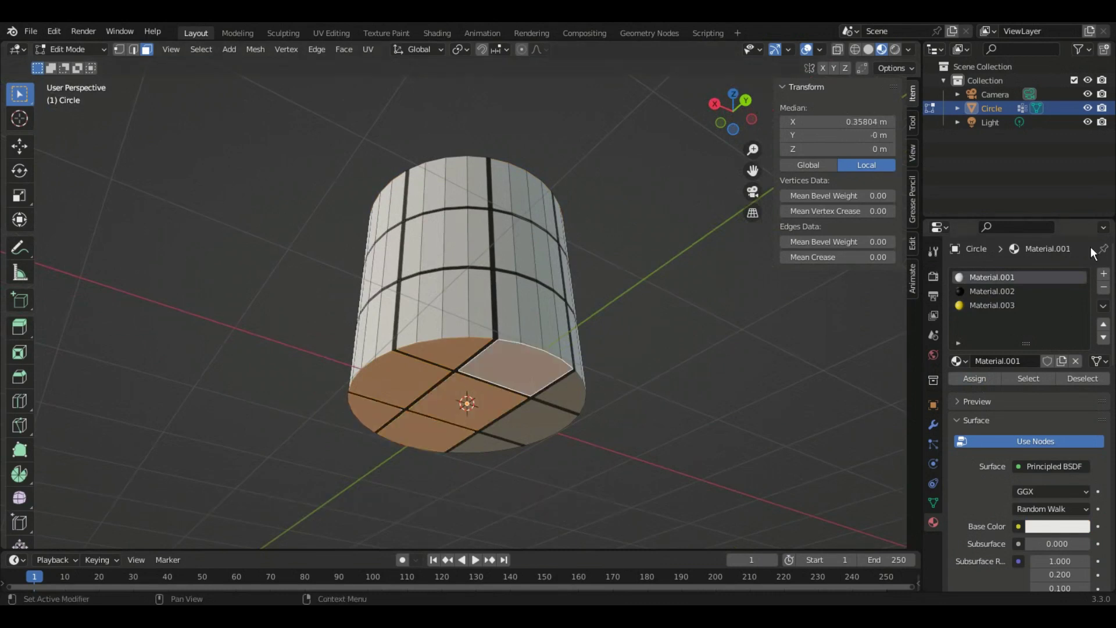
- Add a new slot with Material.004 and give it an orange Base Color
click(1104, 274)
click(1021, 359)
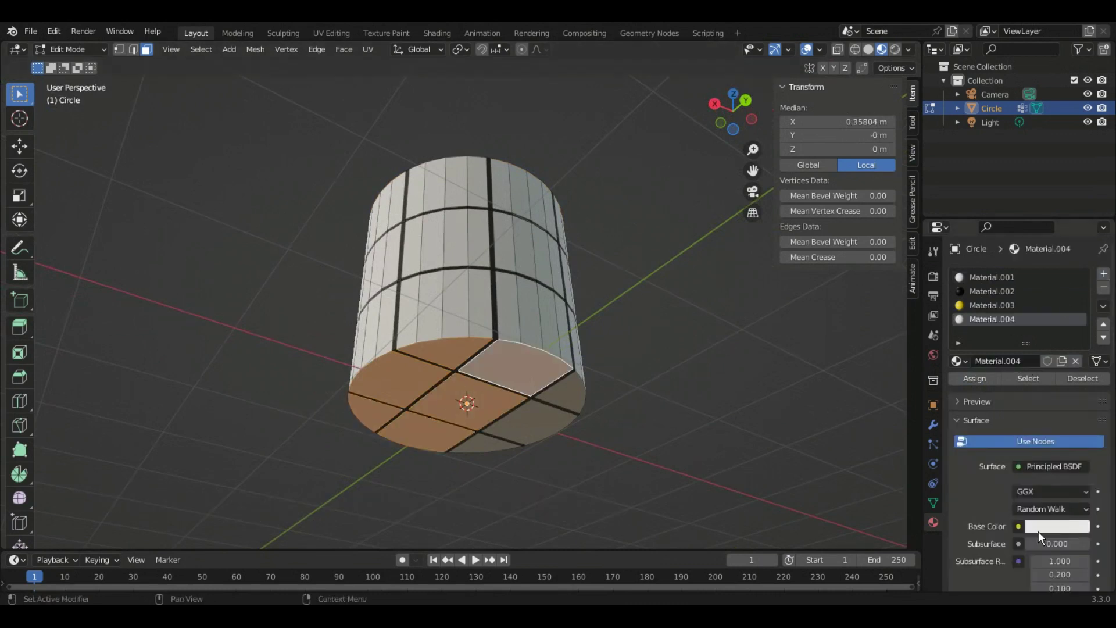
click(1057, 526)
click(1014, 407)
- Clear the face selection, pick a side face, and switch to the right view
shift+click(486, 442)
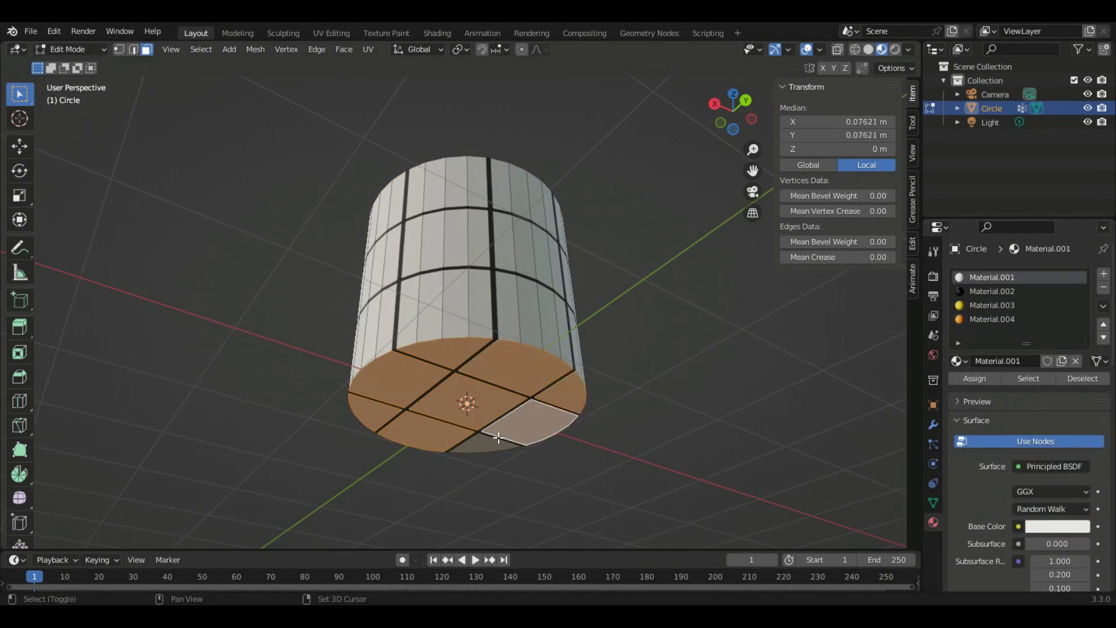
click(974, 379)
key(alt+a)
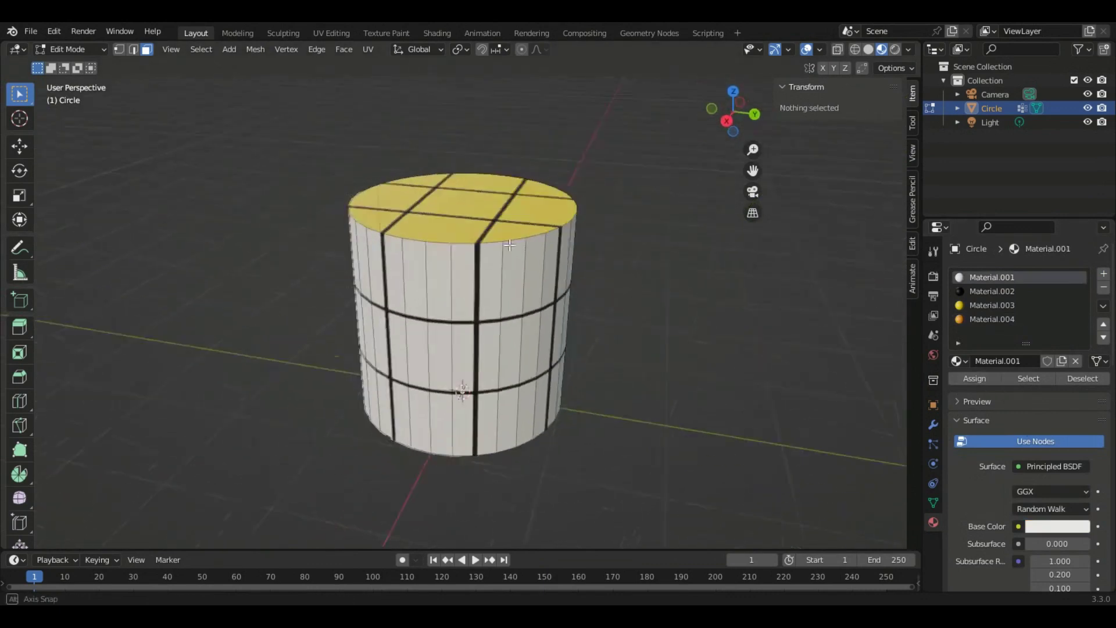
middle_drag(638, 366, 440, 263)
shift+click(430, 262)
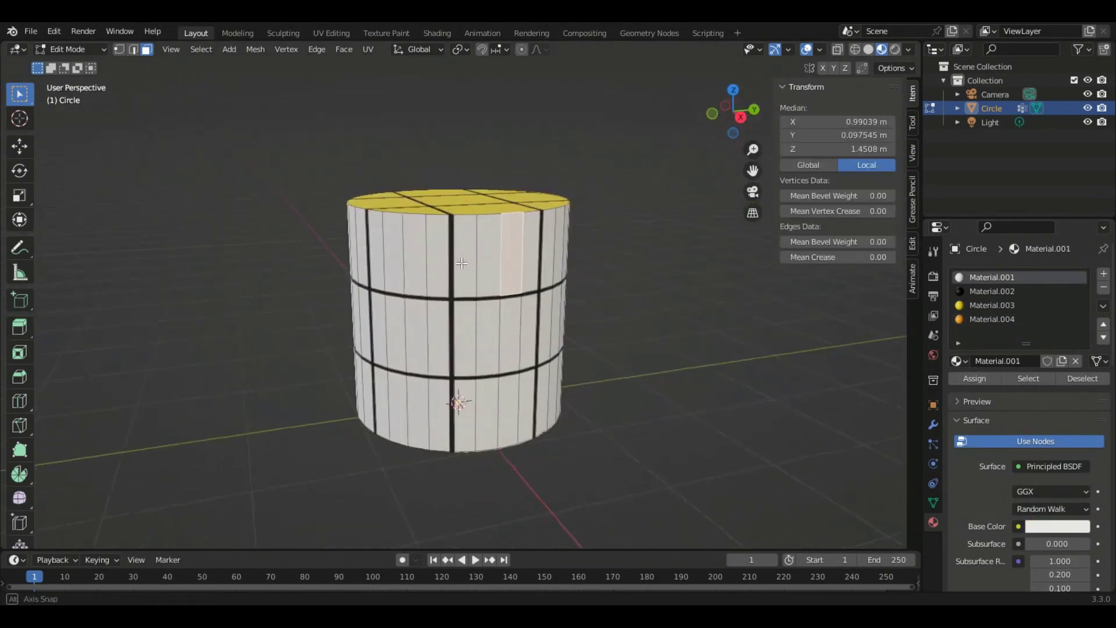
key(KP_3)
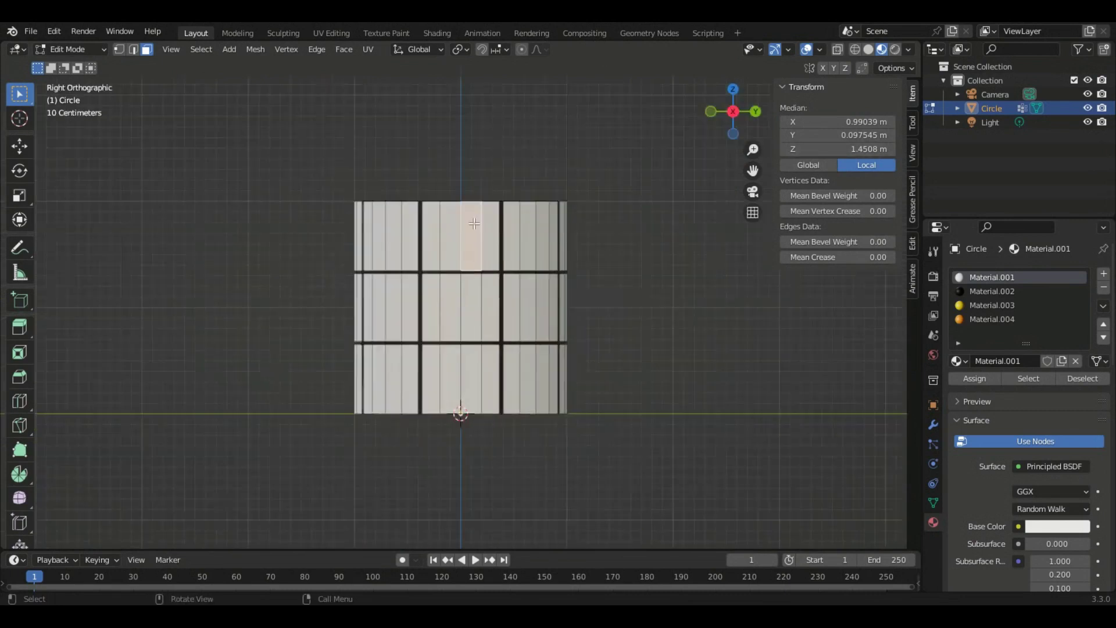
- In wireframe, box-select the front faces of the upper side band
scroll(464, 262, up, 3)
scroll(488, 177, up, 2)
key(shift+z)
shift+middle_drag(488, 177, 520, 273)
drag(392, 283, 300, 242)
shift+drag(486, 282, 418, 243)
shift+click(560, 266)
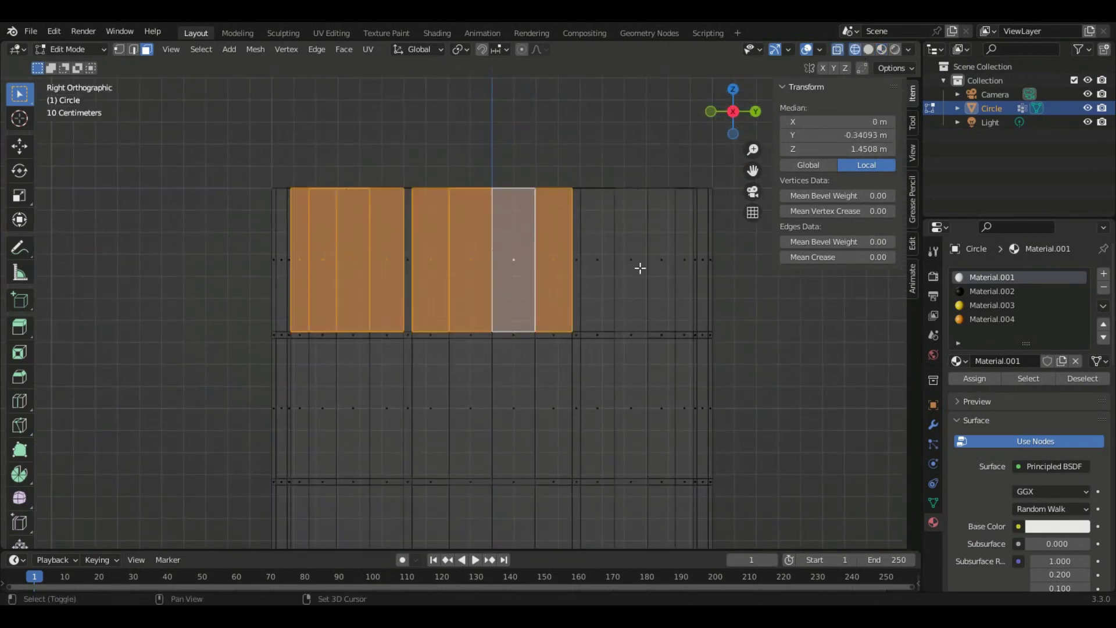
shift+drag(681, 280, 591, 234)
middle_drag(591, 235, 618, 301)
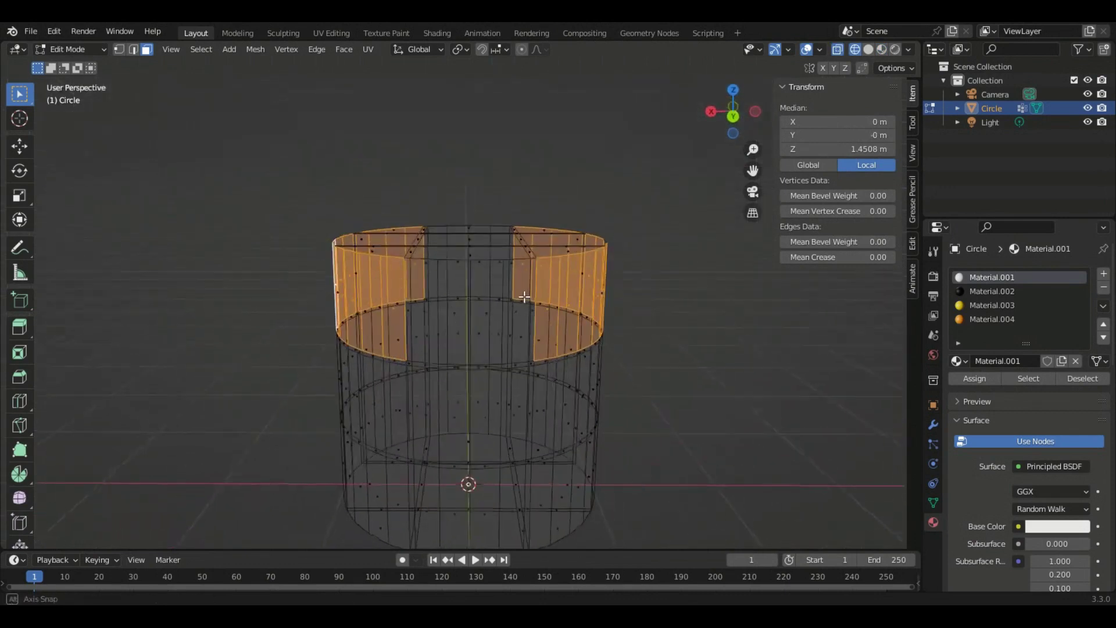
- From the back view, add the remaining upper-band faces to the selection
click(733, 118)
shift+click(459, 279)
shift+click(511, 278)
scroll(465, 242, down, 2)
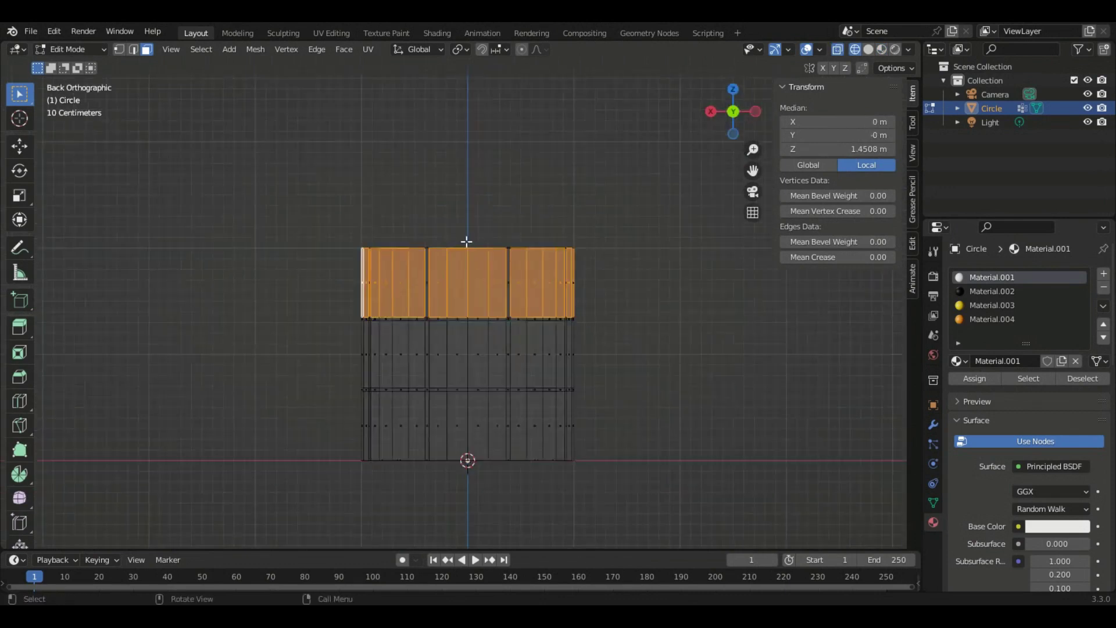
mouse_move(465, 242)
middle_down()
mouse_move(601, 291)
mouse_move(506, 237)
mouse_move(461, 267)
mouse_move(317, 242)
mouse_move(281, 285)
middle_up()
shift+click(498, 237)
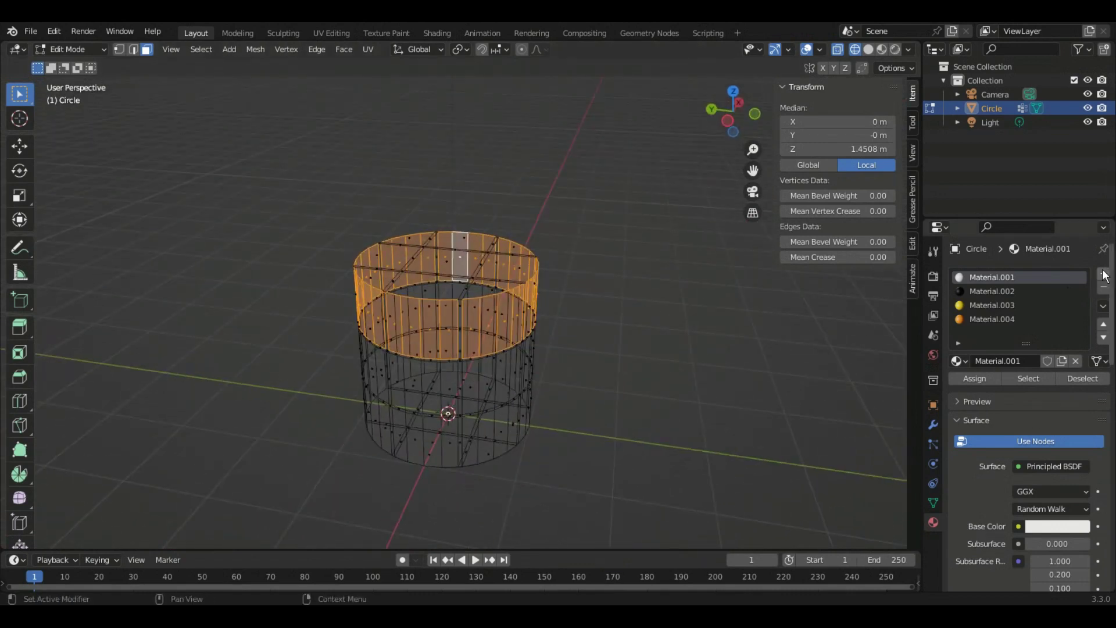
- Create blue Material.005 in a new slot and preview the material colours
click(1104, 275)
click(1026, 362)
click(1066, 524)
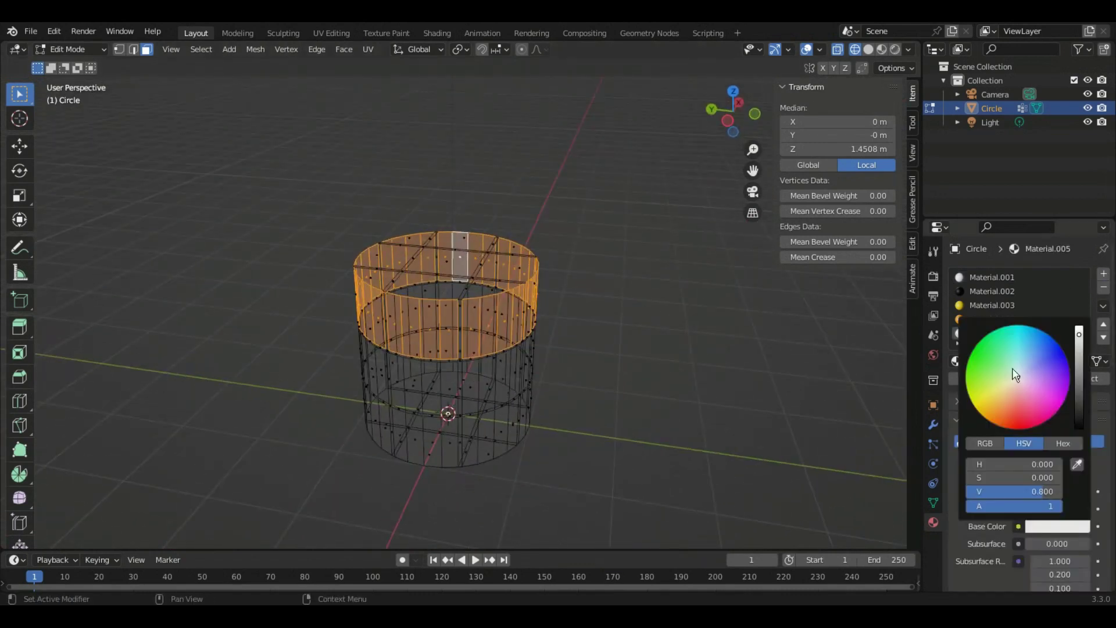
drag(1012, 373, 1065, 354)
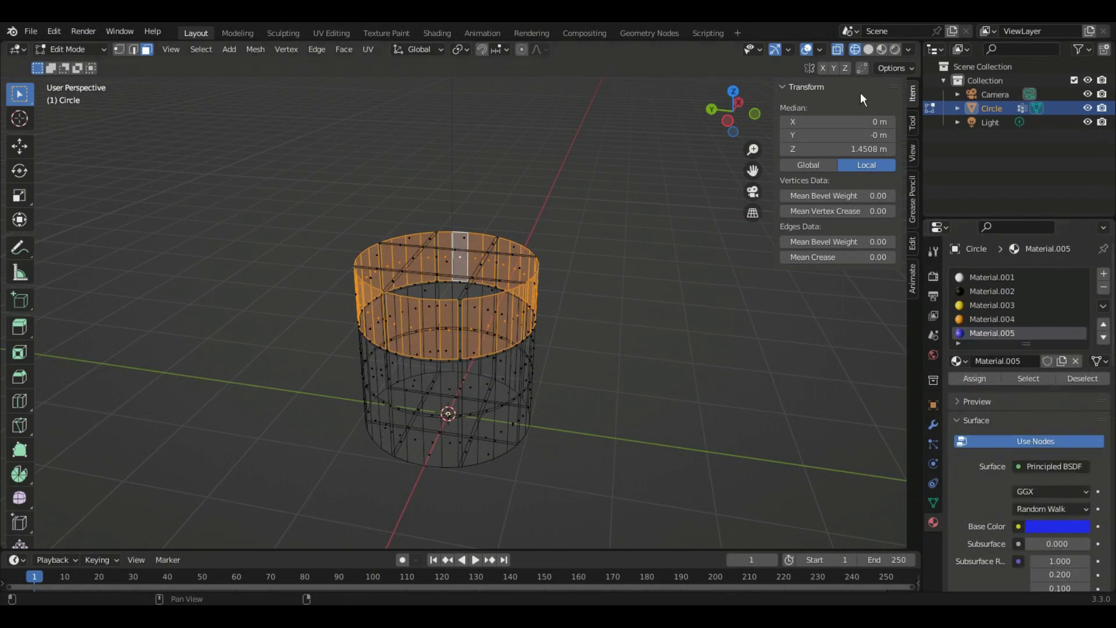
click(882, 49)
- Switch to a zoomed left-side wireframe view of the mesh in Edit Mode
middle_drag(530, 257, 594, 241)
click(738, 117)
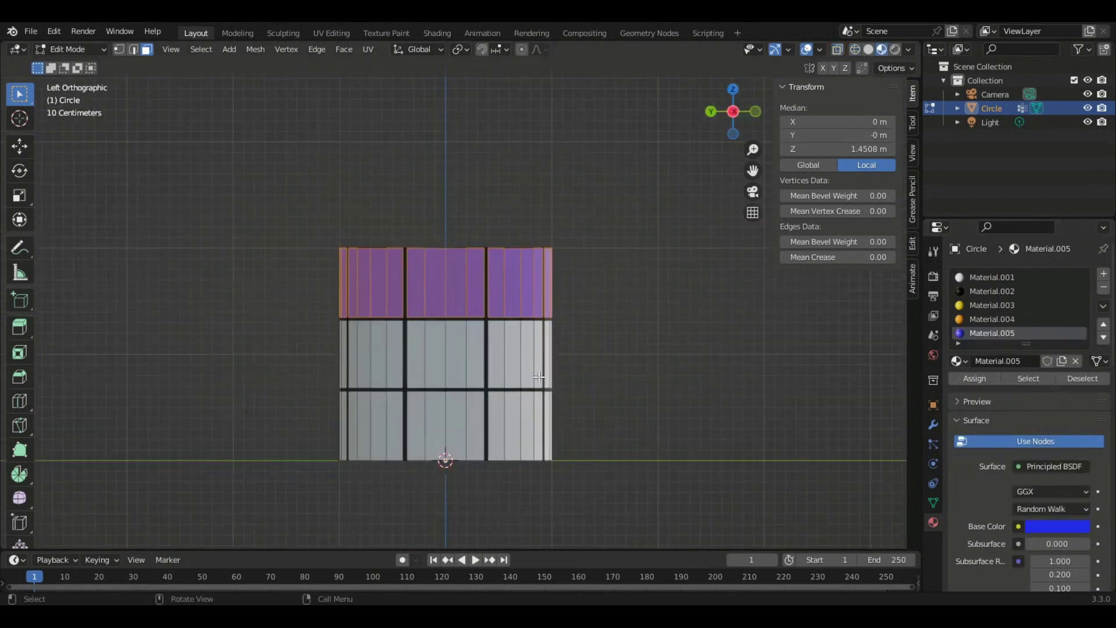
key(Tab)
key(shift+z)
scroll(503, 423, up, 3)
key(Tab)
scroll(324, 163, up, 2)
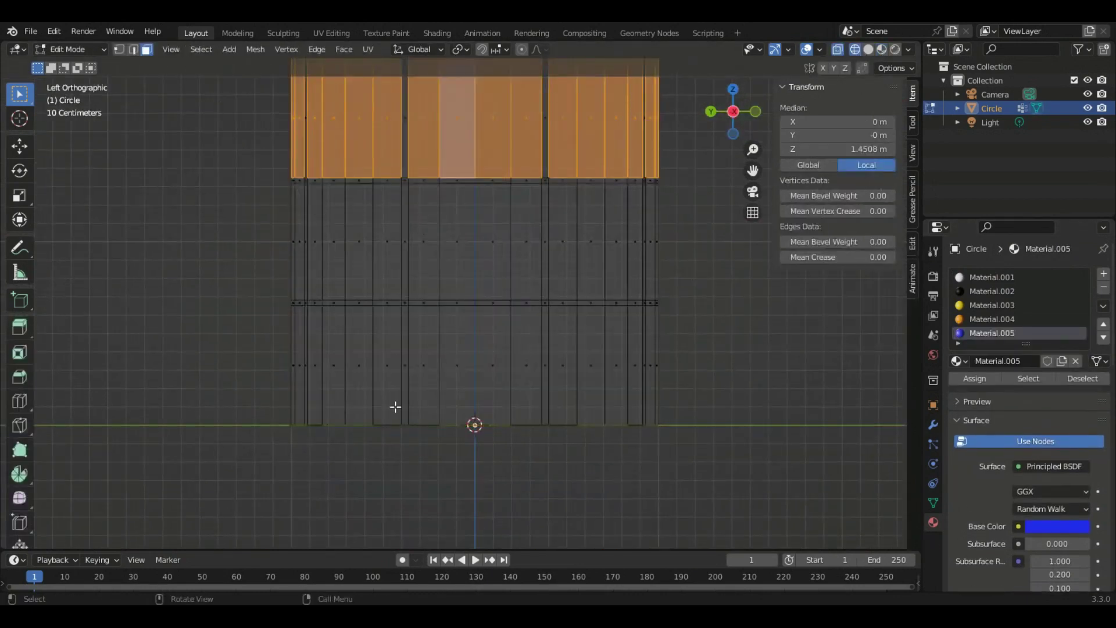
scroll(396, 407, up, 1)
- Box-select all faces of the bottom side band, front and back
shift+drag(374, 391, 285, 361)
shift+drag(547, 391, 406, 351)
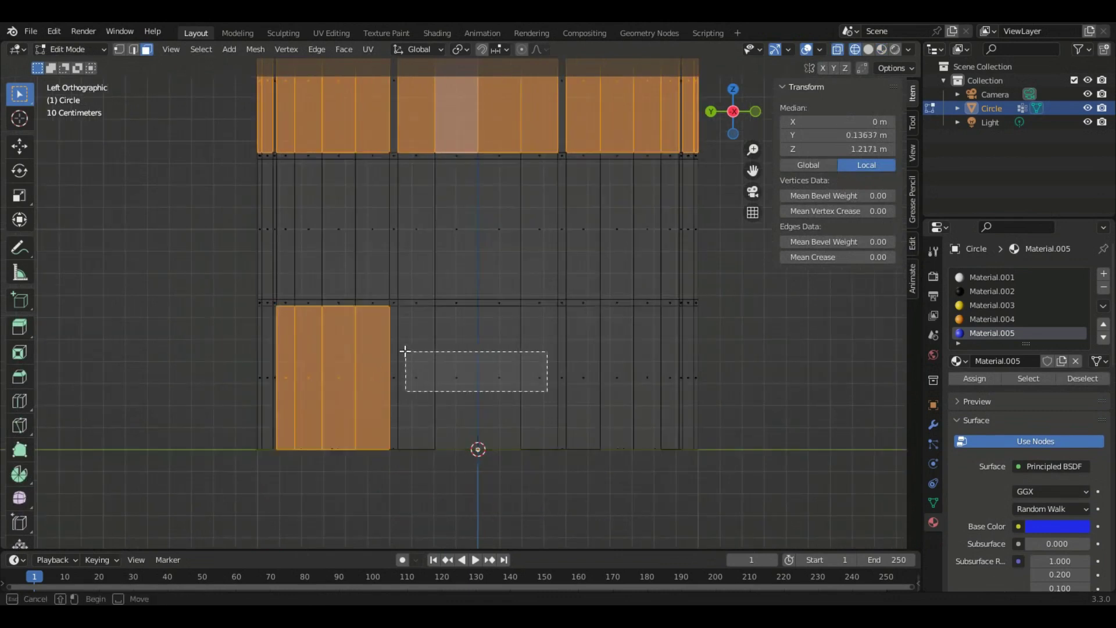
shift+drag(675, 401, 576, 345)
scroll(639, 372, up, 2)
scroll(685, 393, up, 2)
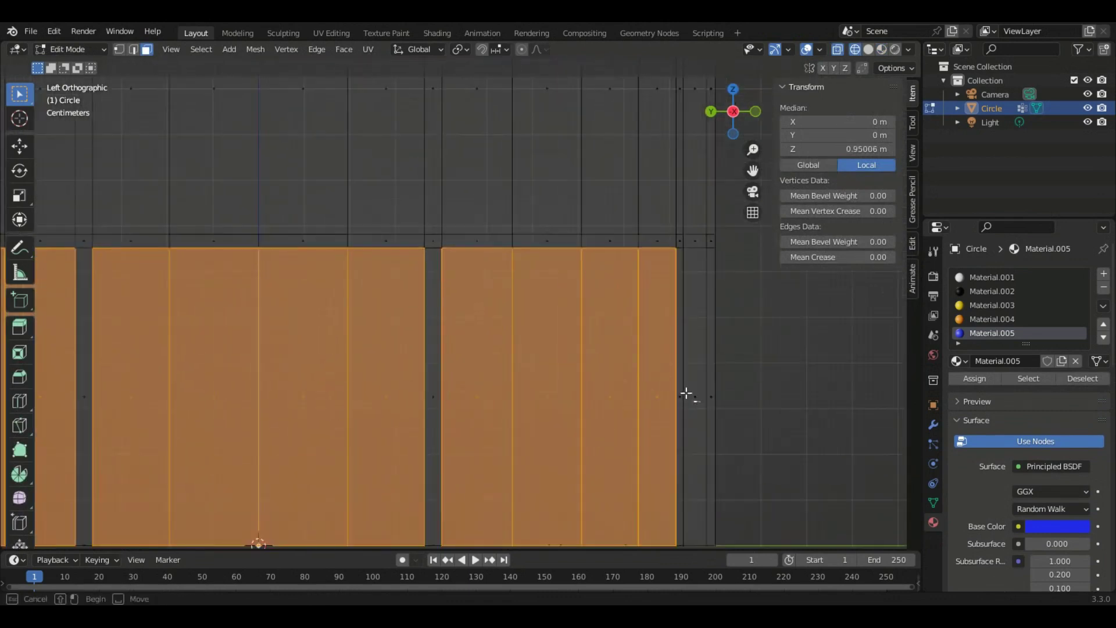
scroll(686, 393, down, 3)
scroll(283, 360, up, 1)
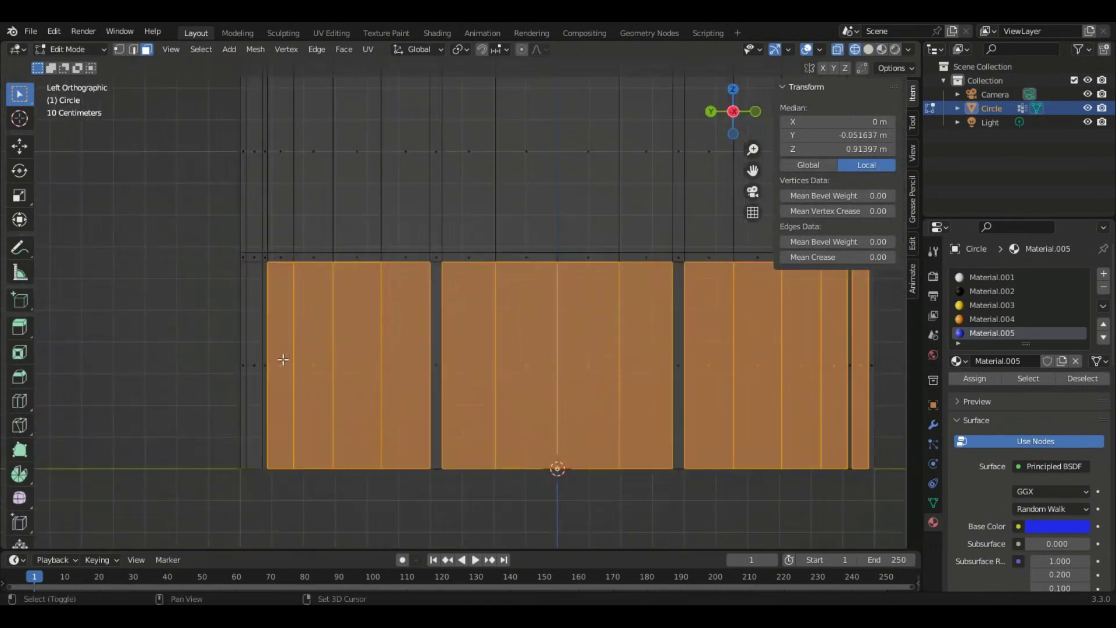
click(711, 111)
shift+drag(465, 392, 448, 343)
scroll(449, 343, down, 3)
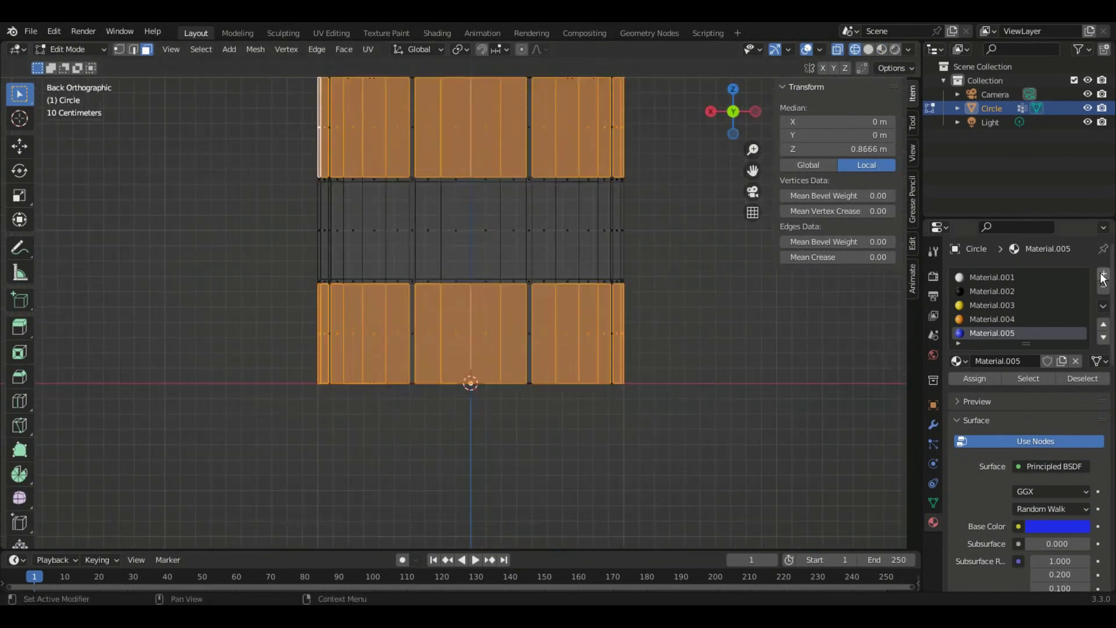
- Create green Material.006 in a new slot and deselect the upper face row
click(1103, 274)
click(1023, 361)
click(1052, 527)
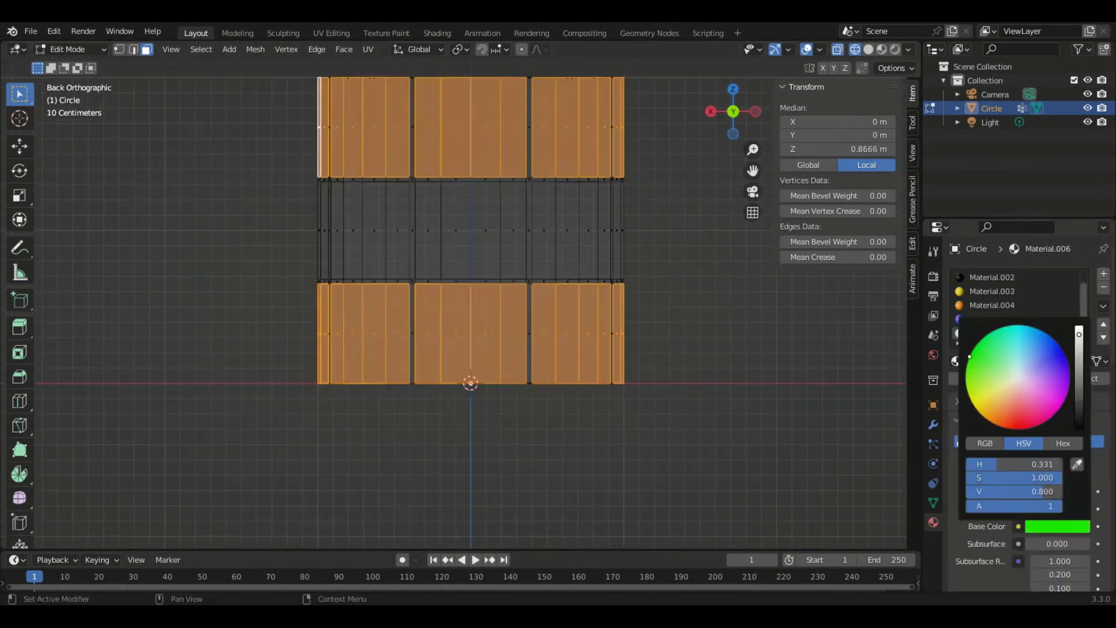
scroll(709, 390, down, 1)
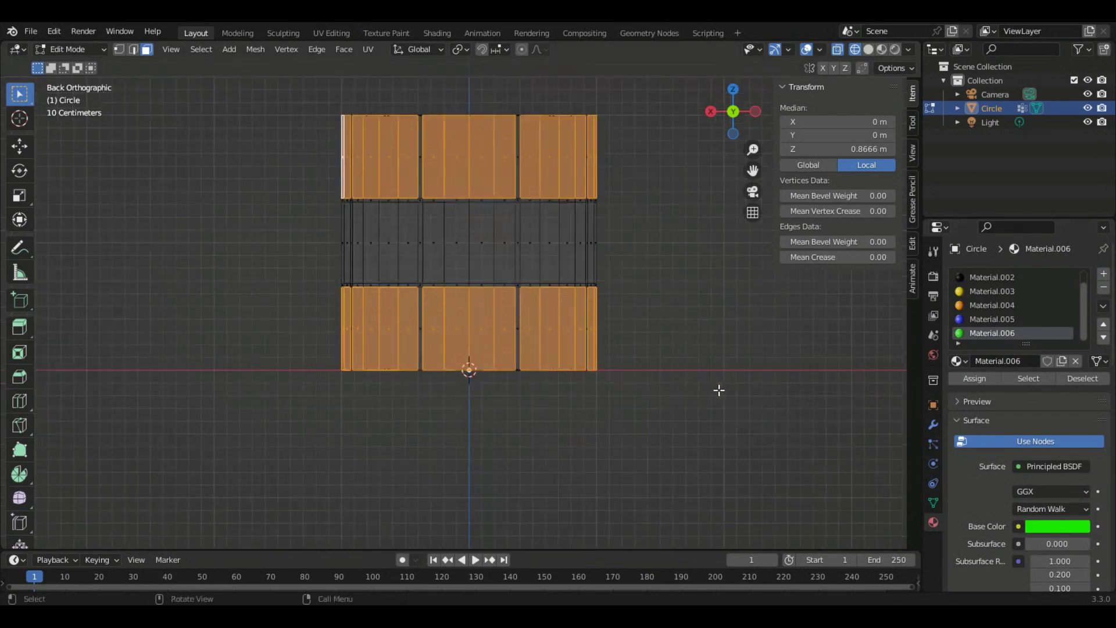
ctrl+drag(673, 247, 337, 132)
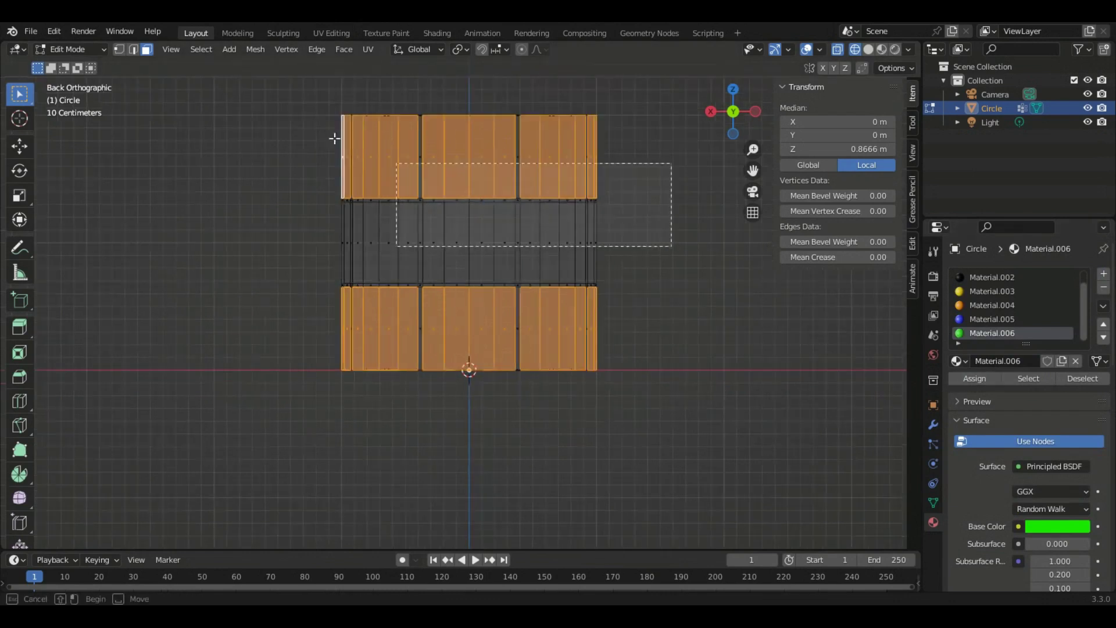
- Check the coloured bands, then return to a left-side wireframe view in Edit Mode
click(883, 52)
middle_drag(581, 192, 555, 220)
click(740, 117)
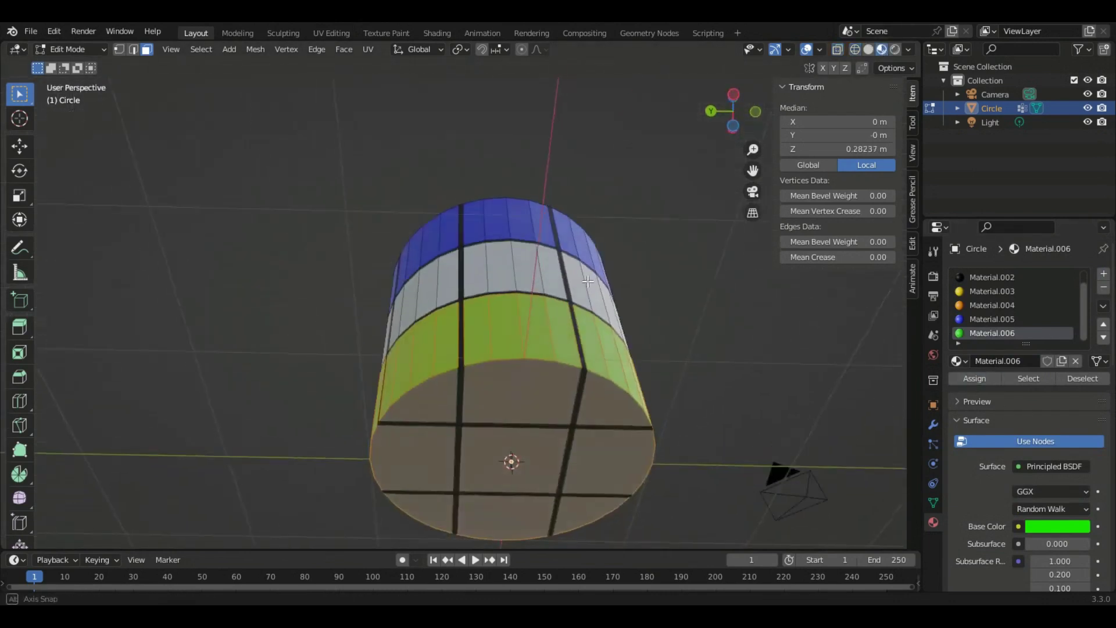
drag(739, 116, 731, 131)
click(734, 103)
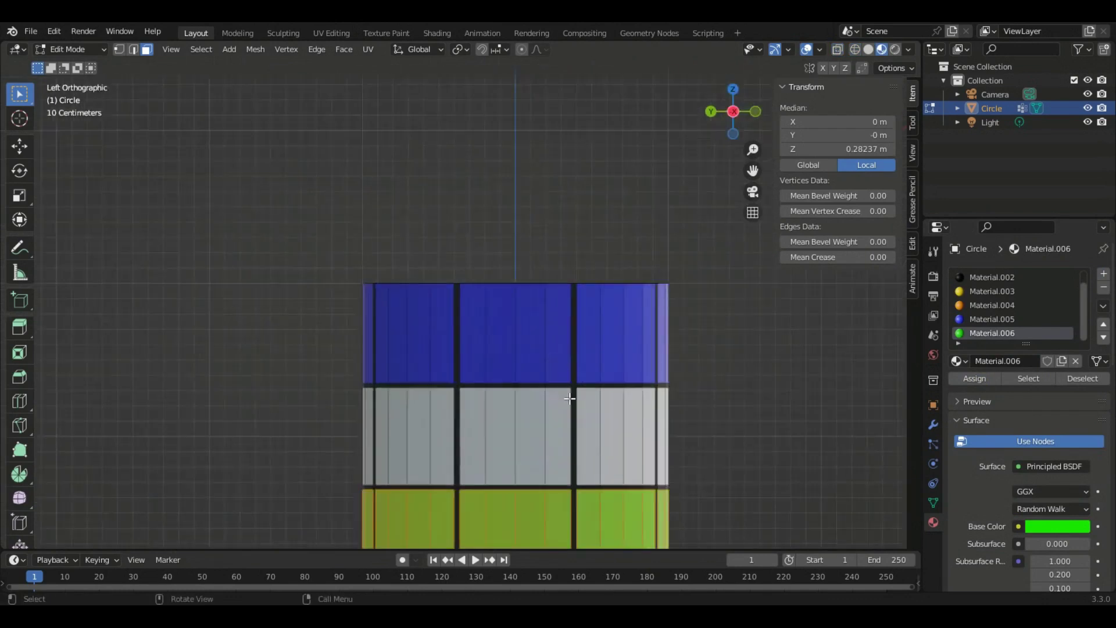
key(Tab)
key(shift+z)
scroll(547, 268, up, 1)
key(Tab)
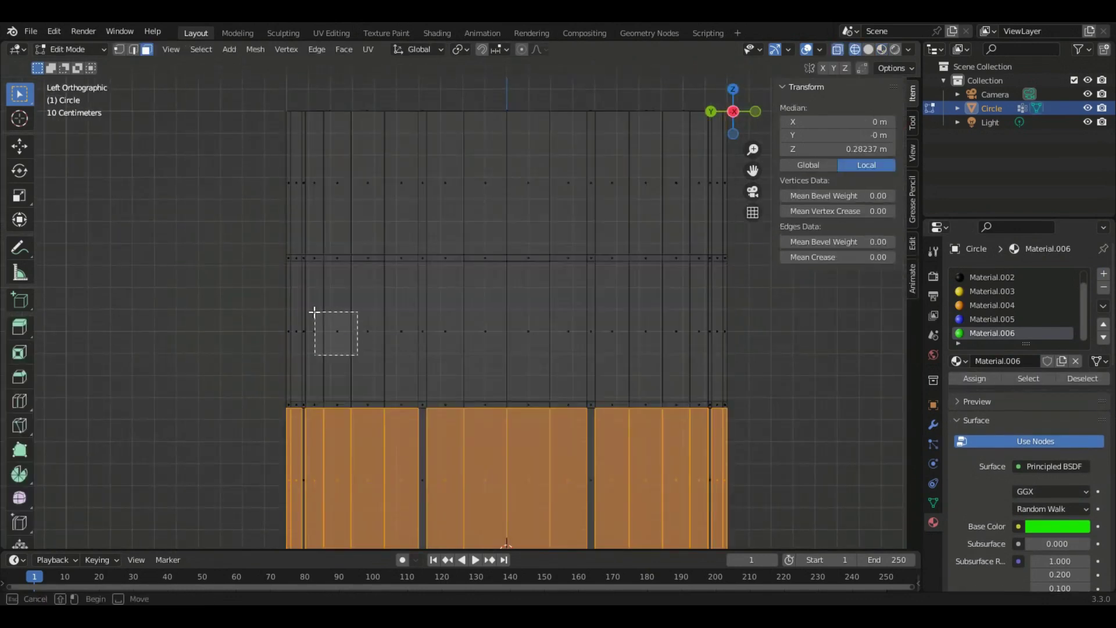
- Box-select all faces of the middle side band, front and back
drag(314, 312, 311, 335)
scroll(280, 342, up, 1)
shift+drag(398, 354, 341, 318)
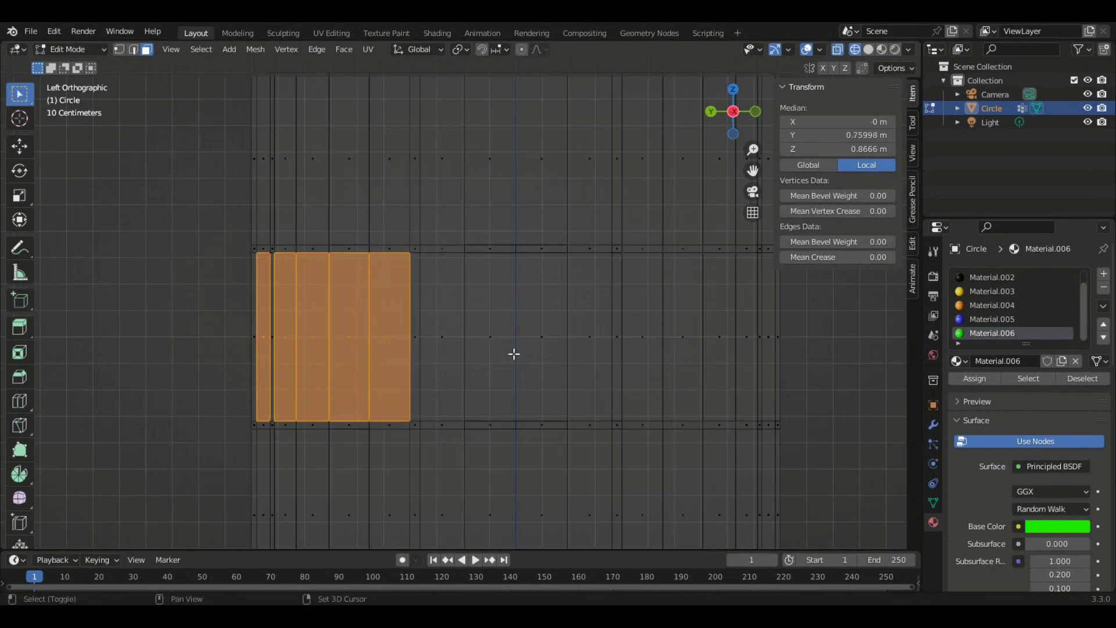
shift+drag(597, 352, 428, 300)
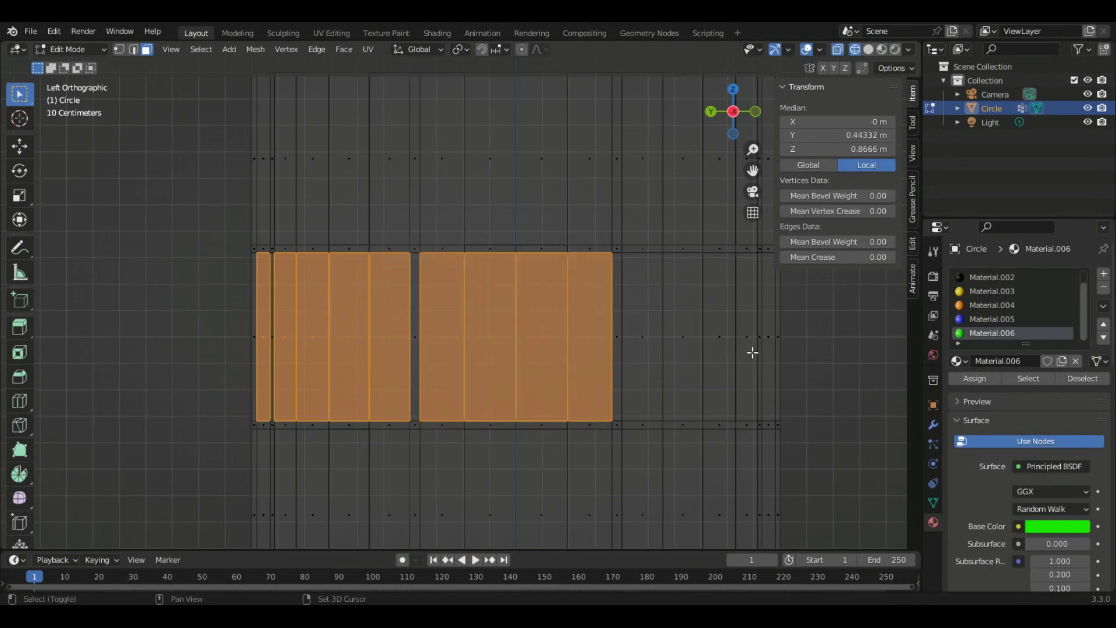
shift+drag(752, 353, 639, 313)
click(715, 113)
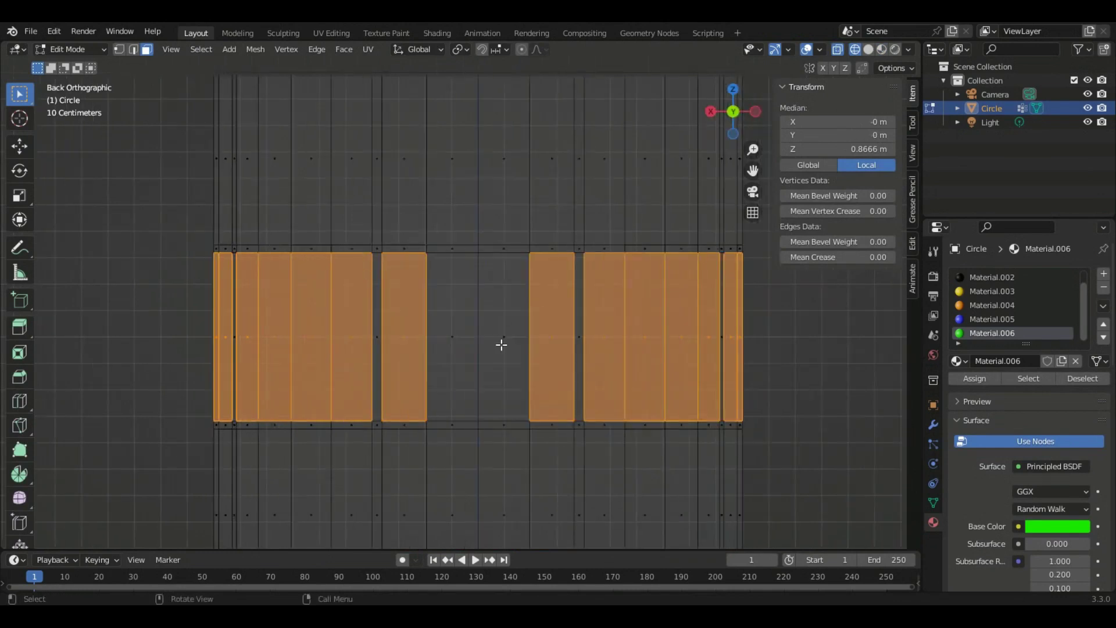
shift+click(465, 342)
shift+click(500, 340)
- Create red Material.007, assign it to the middle band, and return to Object Mode
click(1103, 274)
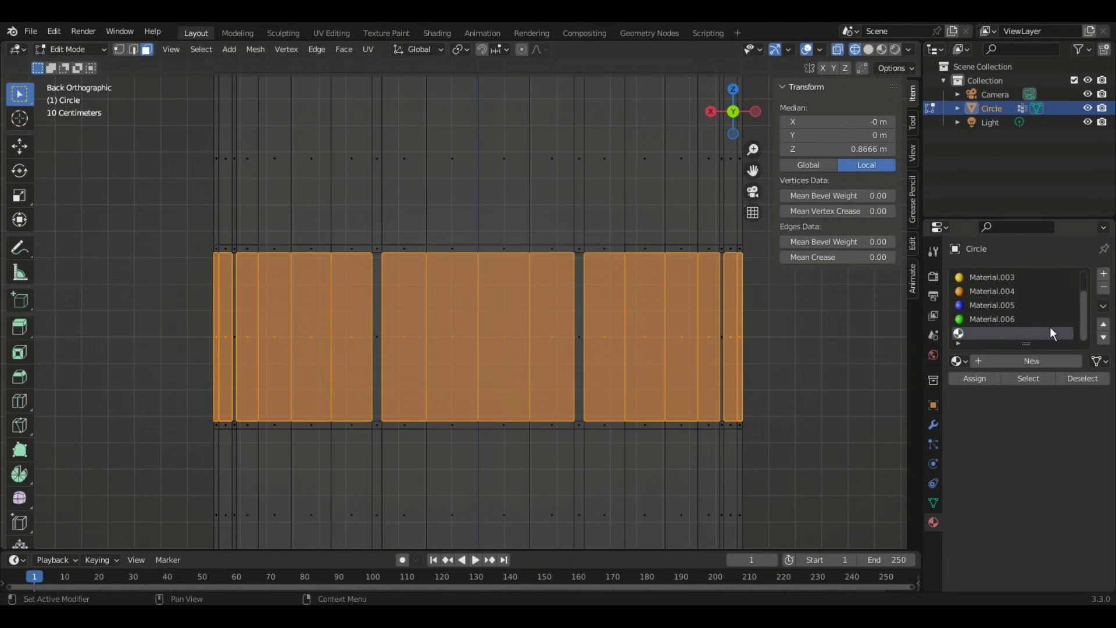
click(1006, 361)
click(1056, 526)
key(alt+a)
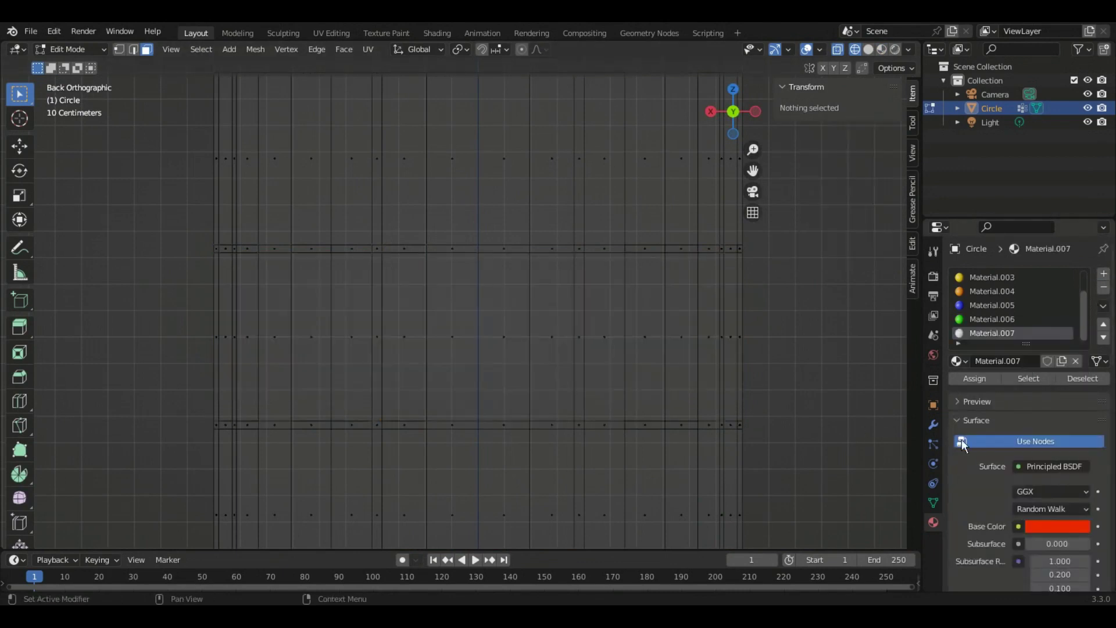
alt+click(592, 309)
middle_drag(593, 308, 717, 381)
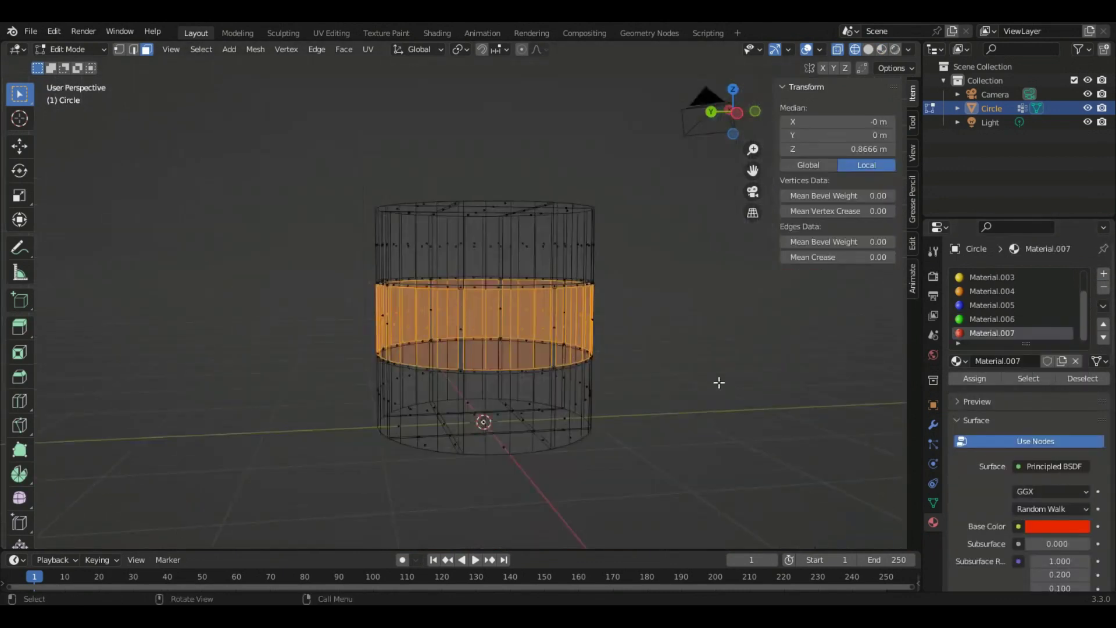
click(986, 380)
key(alt+a)
click(881, 50)
key(Tab)
- Apply Shade Smooth to the cylinder and re-enter Edit Mode facing its underside
right_click(434, 289)
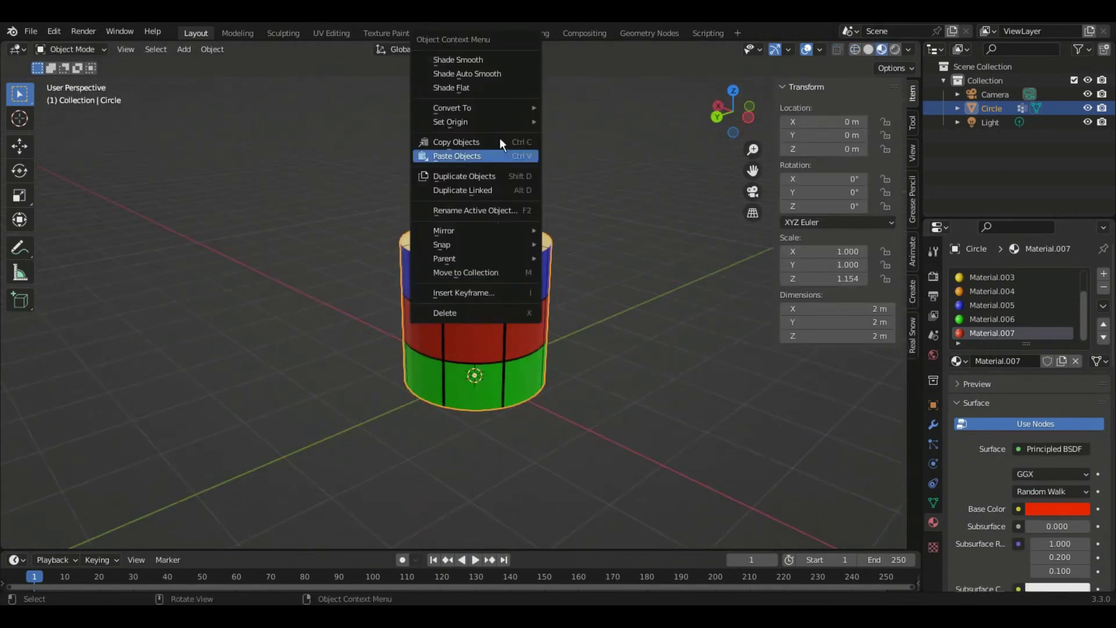
click(437, 59)
mouse_move(434, 300)
middle_down()
mouse_move(722, 424)
mouse_move(211, 324)
mouse_move(616, 543)
mouse_move(501, 351)
middle_up()
key(Tab)
middle_drag(419, 264, 584, 207)
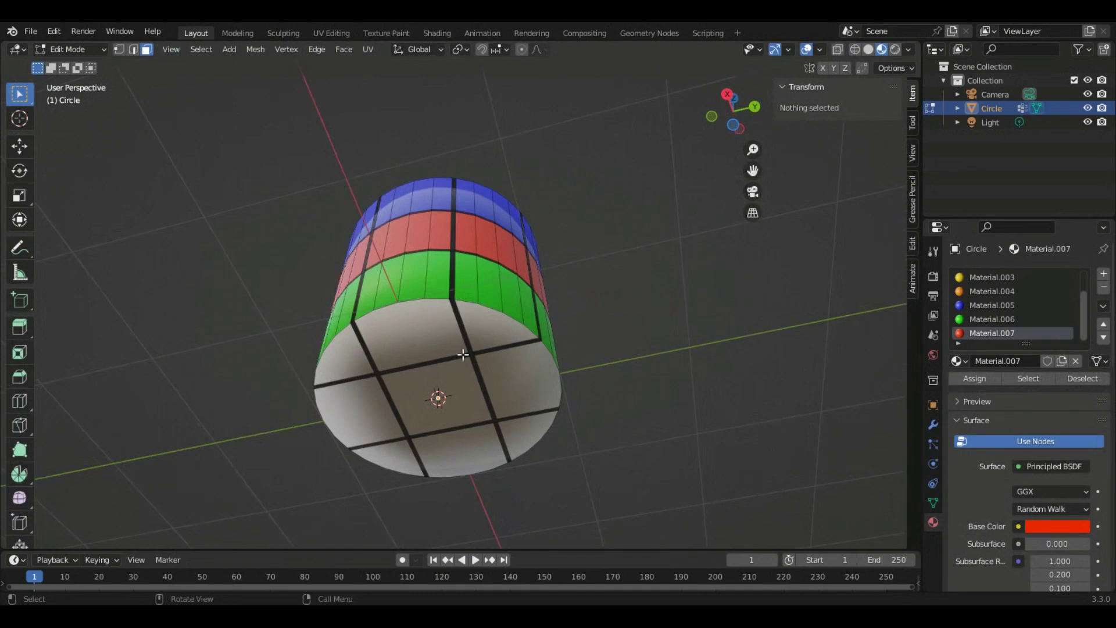
- Select eight bottom-cap faces and assign them orange Material.004
click(413, 336)
shift+click(436, 395)
shift+click(357, 407)
shift+click(459, 450)
shift+click(523, 433)
shift+click(517, 378)
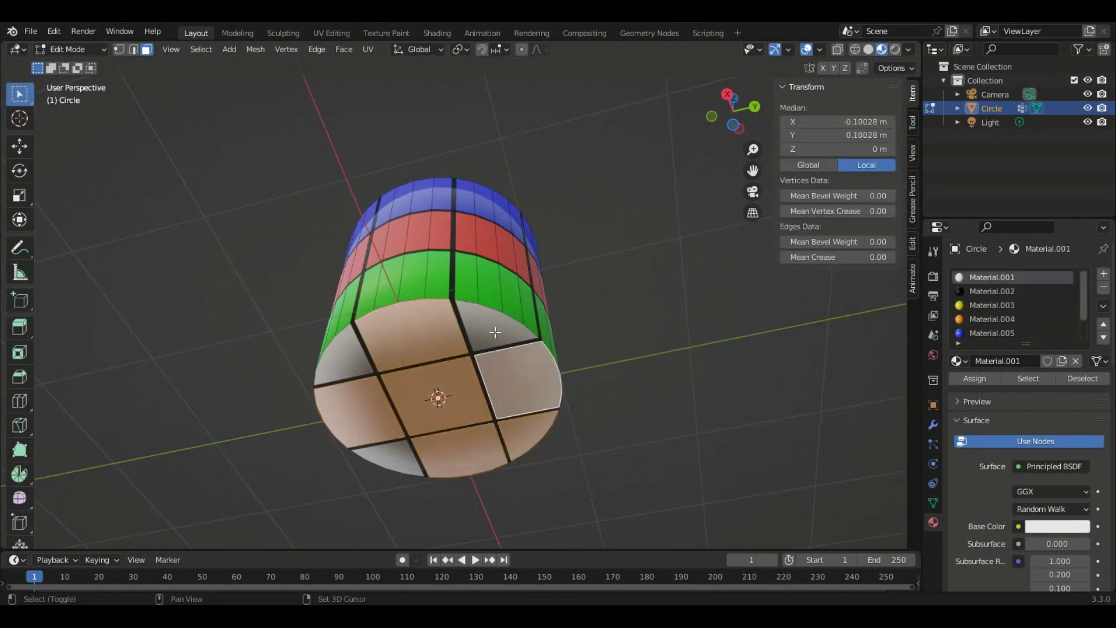
shift+click(495, 332)
shift+click(346, 357)
click(974, 379)
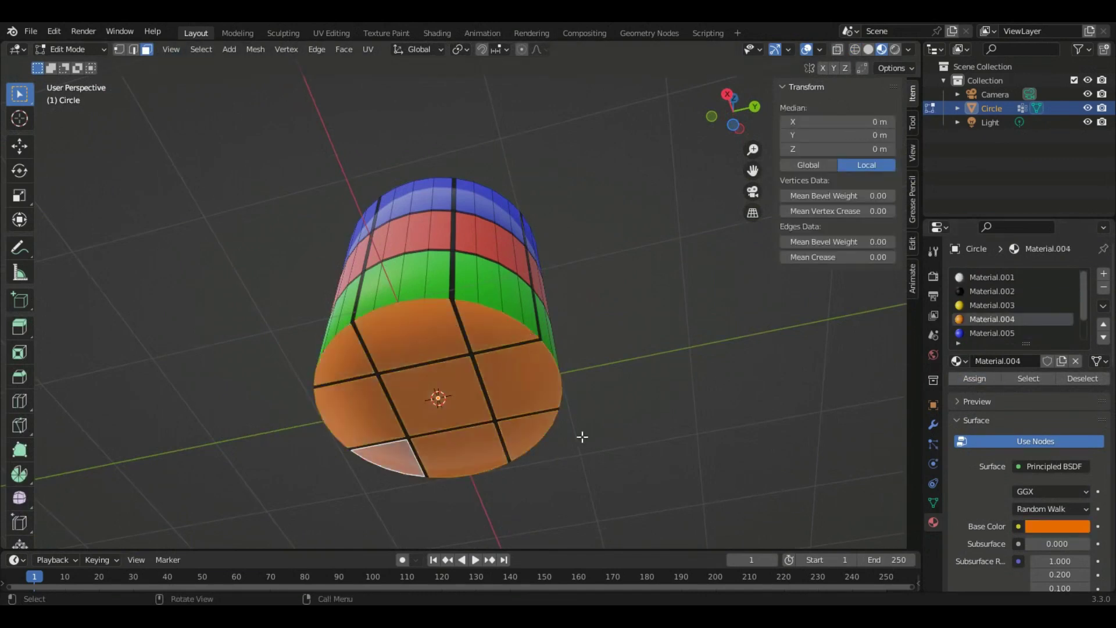
- Deselect everything and orbit to inspect the orange bottom and yellow top
key(alt+a)
mouse_move(682, 262)
middle_down()
mouse_move(550, 364)
mouse_move(634, 290)
middle_up()
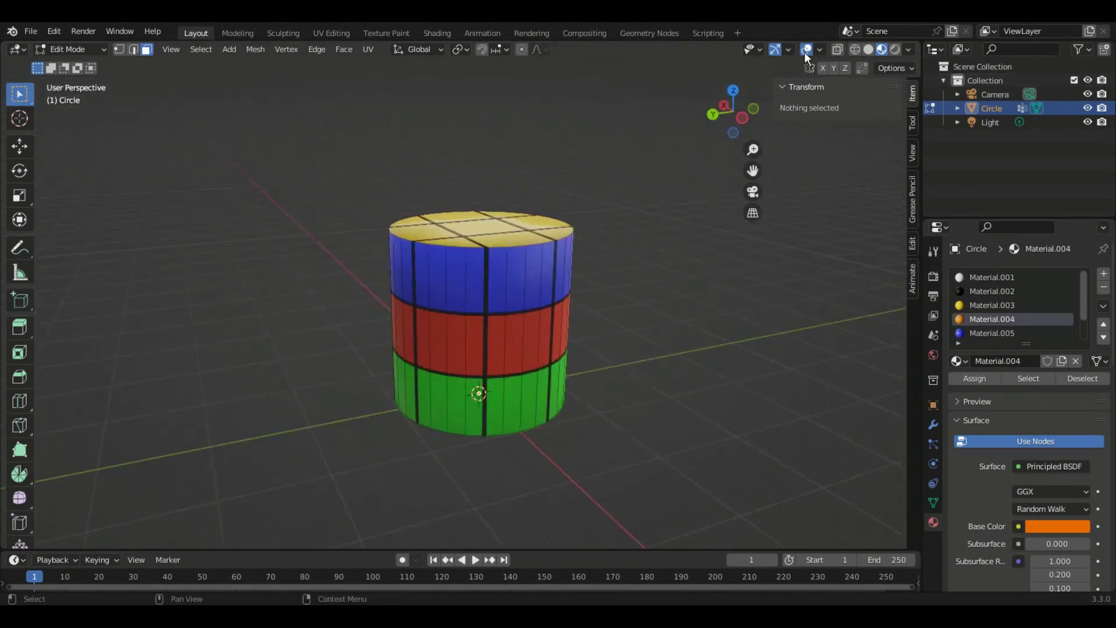
mouse_move(490, 364)
middle_down()
mouse_move(610, 260)
mouse_move(767, 291)
mouse_move(728, 454)
mouse_move(709, 349)
middle_up()
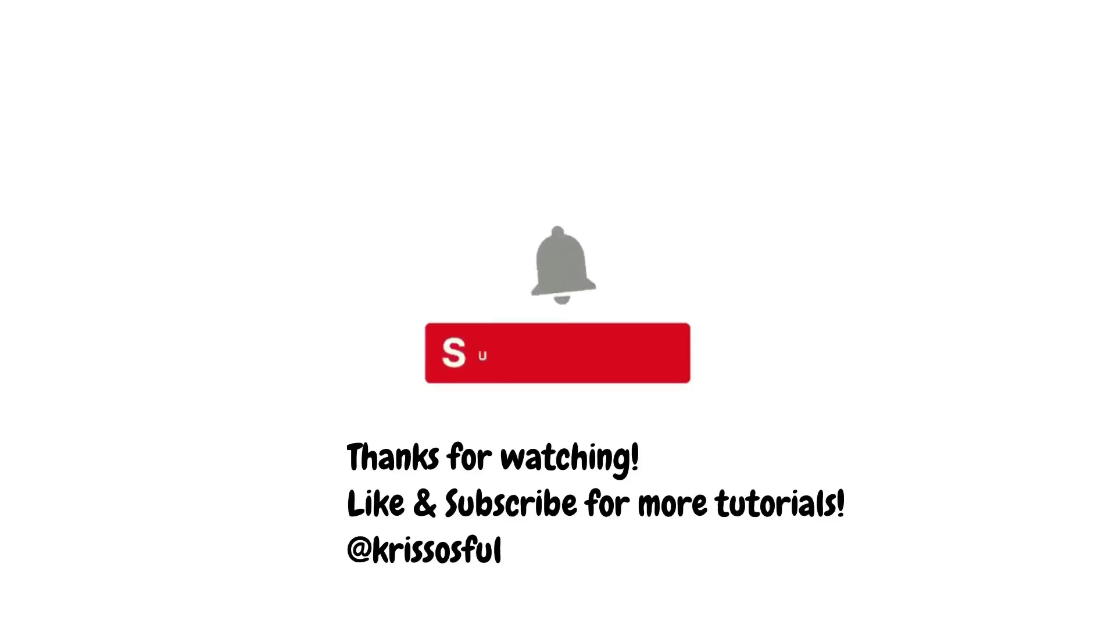